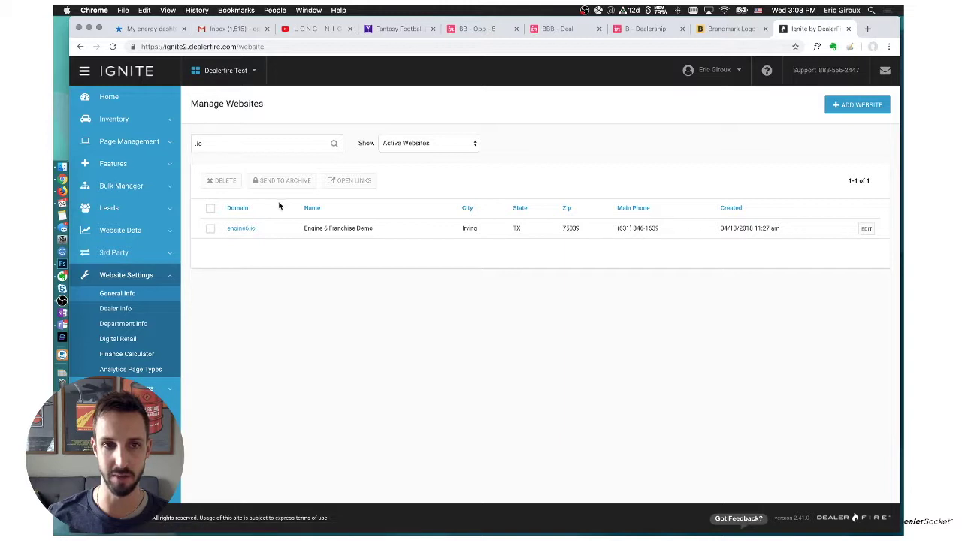
Step: Open the engine6.io website for editing and go to the DealerSocket CRM Integration section of its Services settings
{"action": "left_click", "coordinate": [873, 232]}
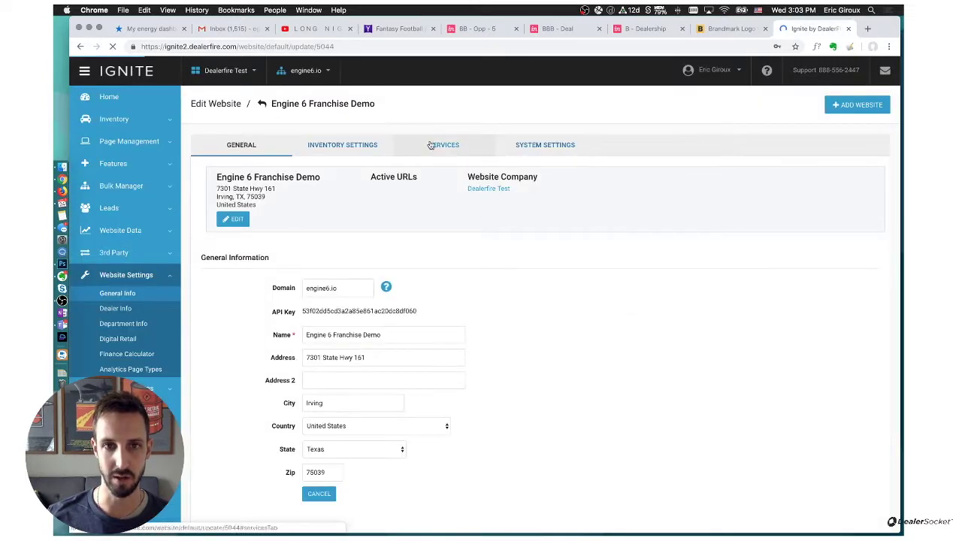
{"action": "left_click", "coordinate": [433, 147]}
{"action": "scroll", "coordinate": [496, 318], "scroll_direction": "down", "scroll_amount": 10}
{"action": "scroll", "coordinate": [496, 320], "scroll_direction": "down", "scroll_amount": 15}
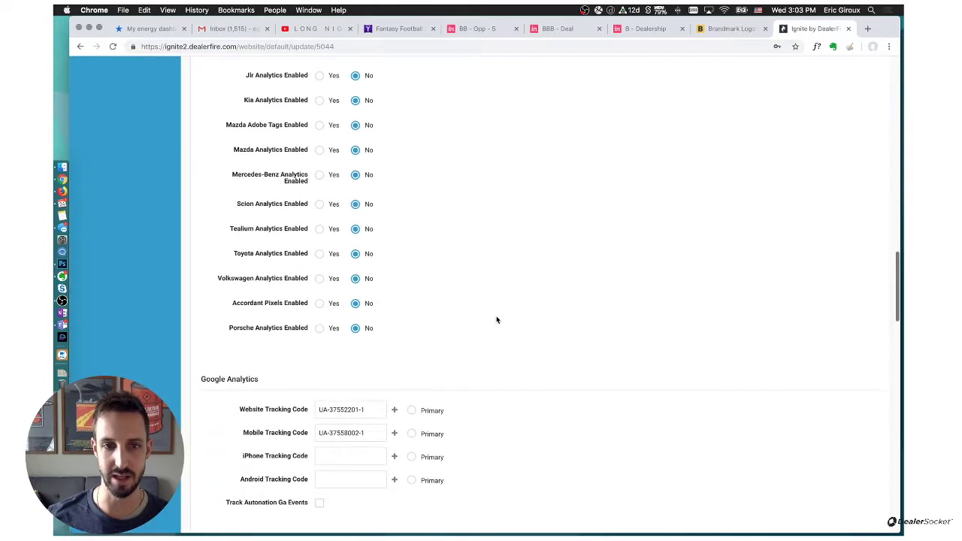
{"action": "scroll", "coordinate": [496, 321], "scroll_direction": "up", "scroll_amount": 3}
{"action": "scroll", "coordinate": [497, 320], "scroll_direction": "down", "scroll_amount": 15}
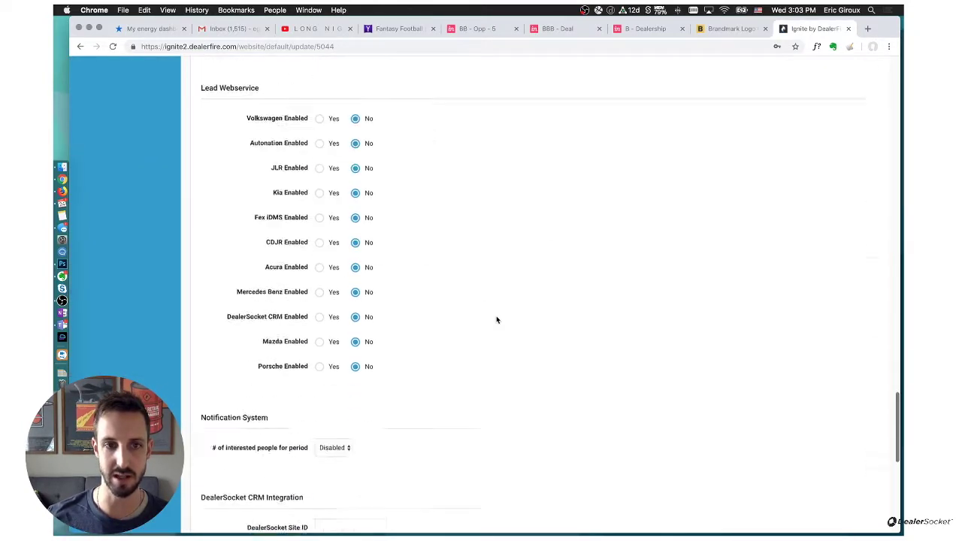
{"action": "scroll", "coordinate": [496, 319], "scroll_direction": "up", "scroll_amount": 3}
Step: Set the DealerSocket Site ID to 6991 and the DealerSocket Address ID to 15, and save the website settings
{"action": "left_click", "coordinate": [353, 187]}
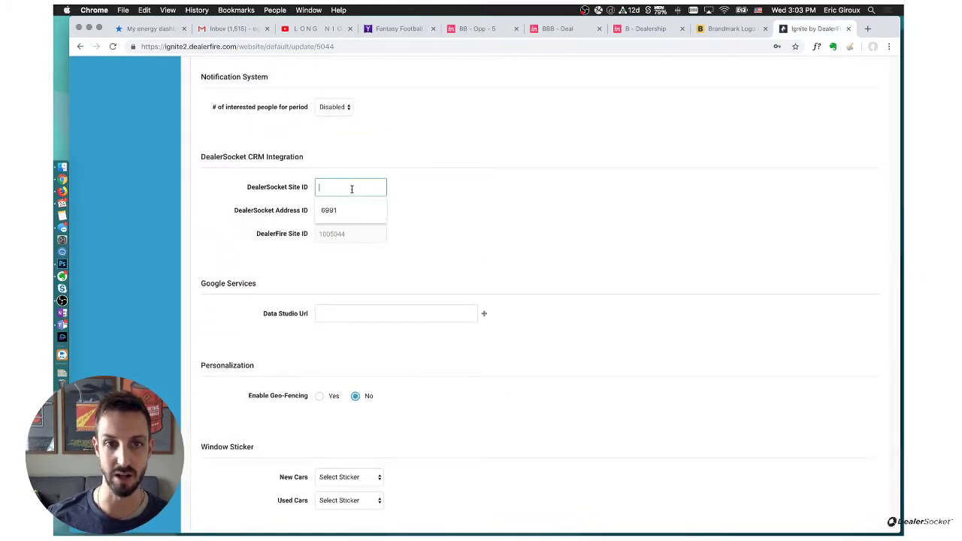
{"action": "left_click", "coordinate": [359, 210]}
{"action": "left_click", "coordinate": [359, 206]}
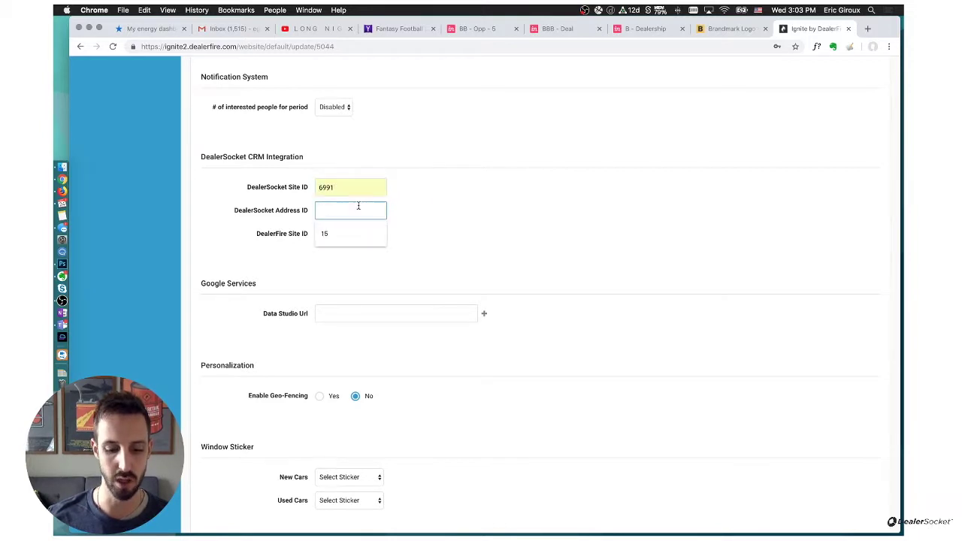
{"action": "left_click", "coordinate": [351, 233]}
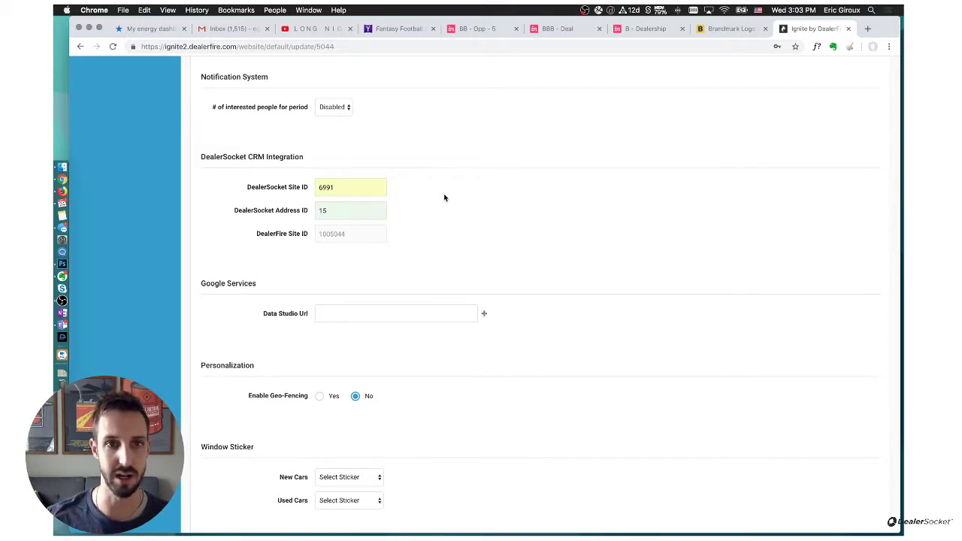
{"action": "scroll", "coordinate": [675, 403], "scroll_direction": "down", "scroll_amount": 3}
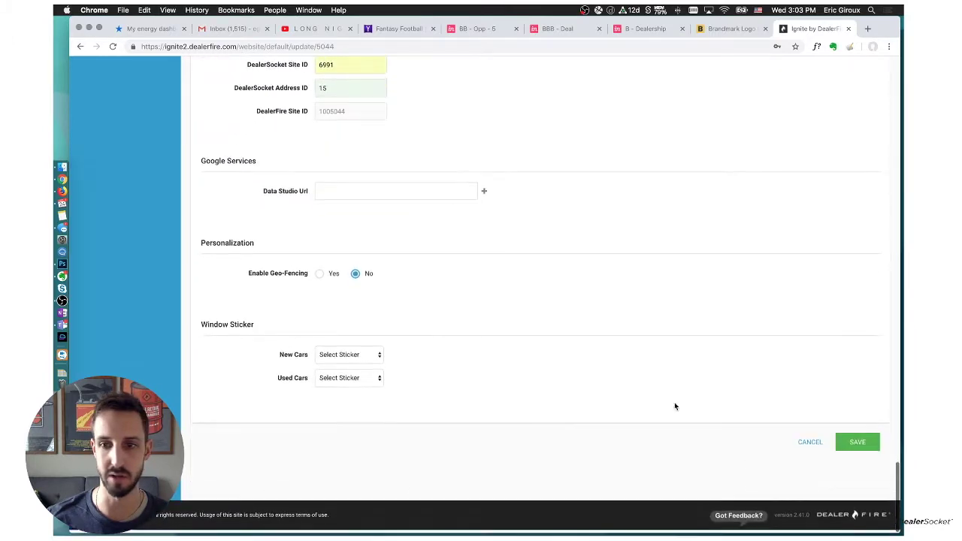
{"action": "left_click", "coordinate": [858, 448]}
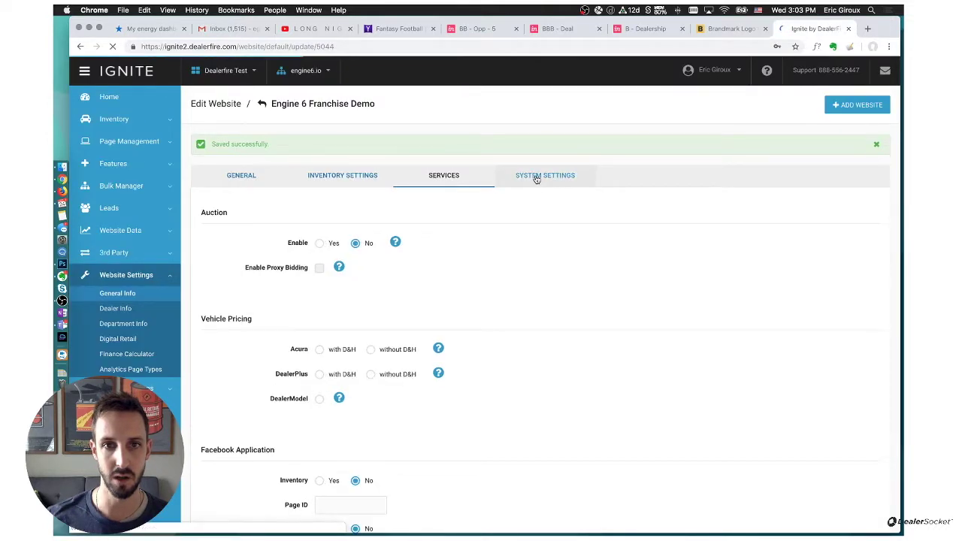
Step: Check the registration status of the AWS API gateway key in the website's System Settings
{"action": "left_click", "coordinate": [536, 180]}
{"action": "scroll", "coordinate": [559, 260], "scroll_direction": "down", "scroll_amount": 10}
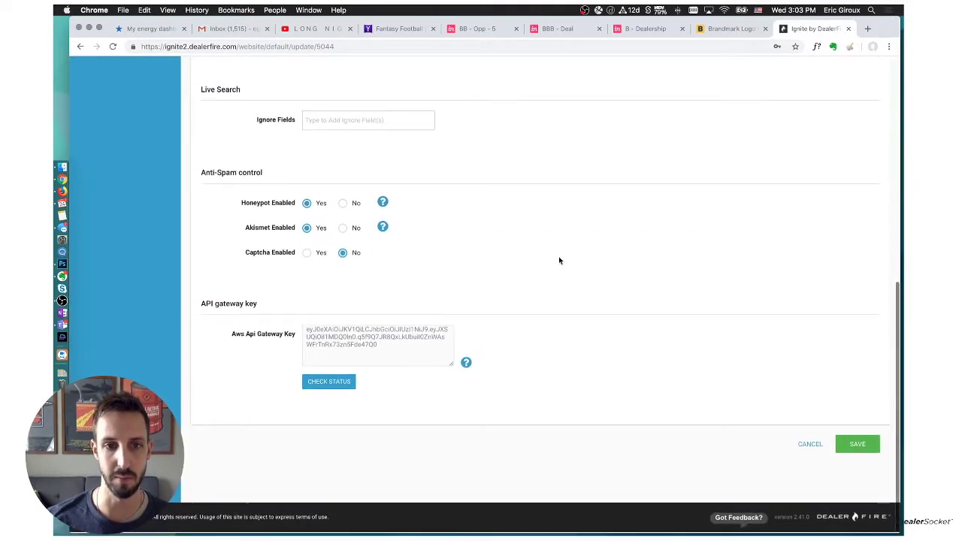
{"action": "left_click", "coordinate": [321, 385]}
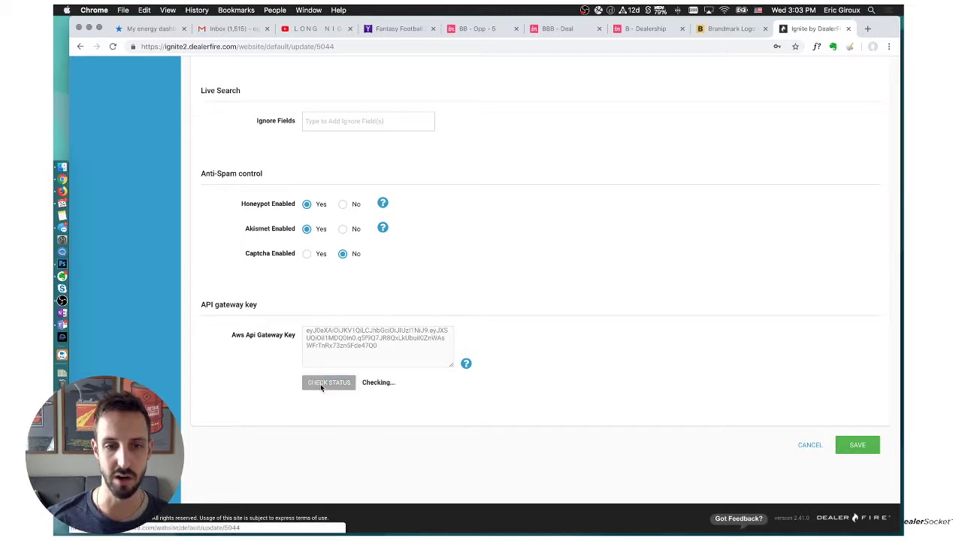
{"action": "left_click_drag", "start_coordinate": [396, 343], "coordinate": [298, 331]}
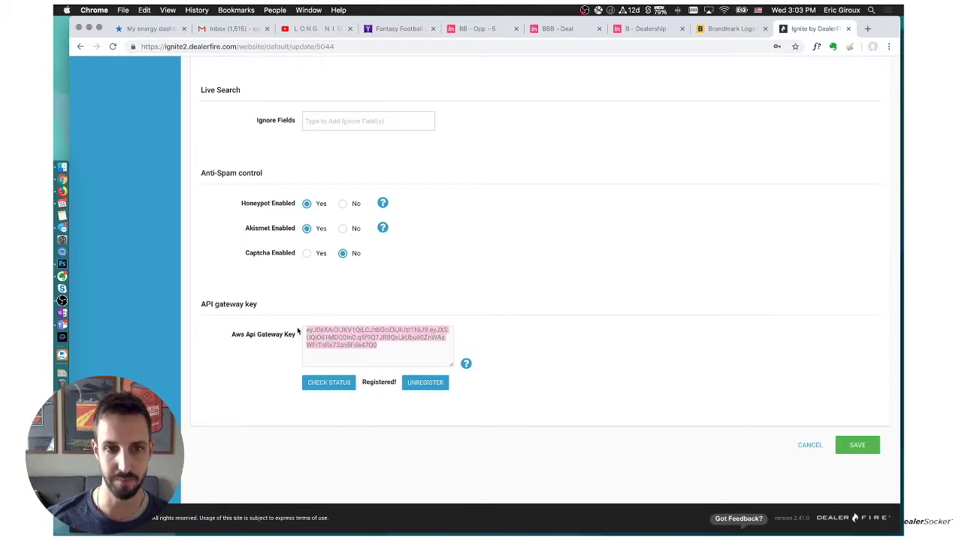
{"action": "left_click", "coordinate": [514, 338]}
Step: Open the website's Digital Retail configuration and review its Pricing, Trade In and Backend Products settings
{"action": "scroll", "coordinate": [500, 292], "scroll_direction": "up", "scroll_amount": 10}
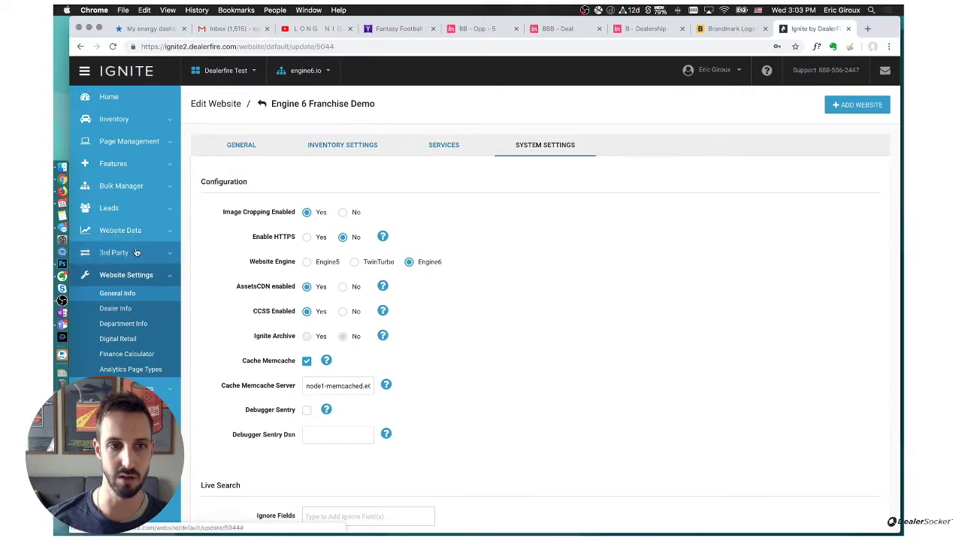
{"action": "left_click", "coordinate": [133, 340]}
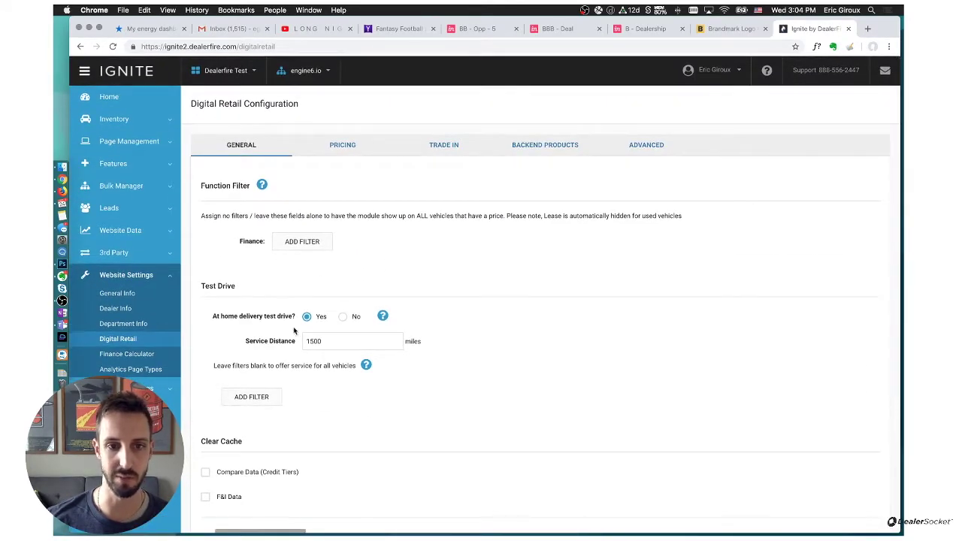
{"action": "left_click", "coordinate": [340, 146]}
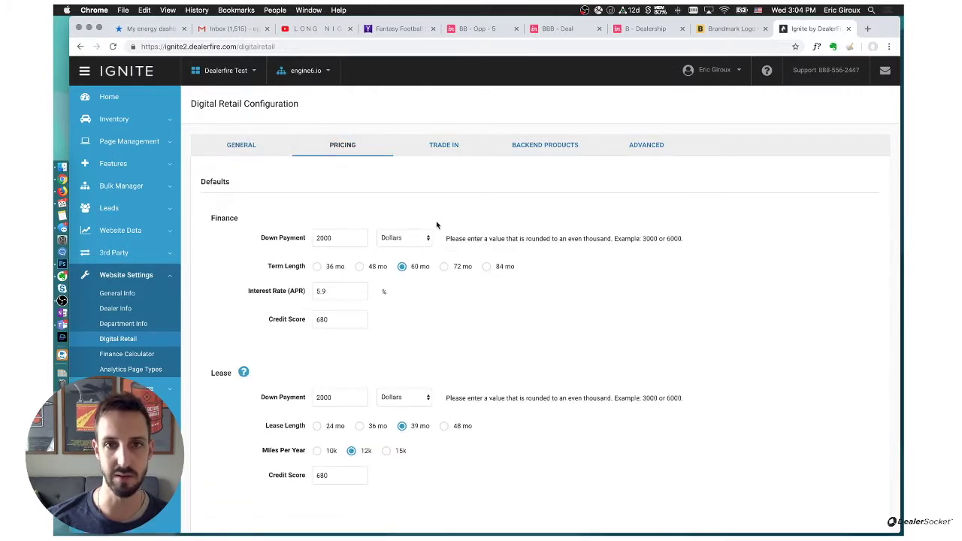
{"action": "left_click", "coordinate": [450, 146]}
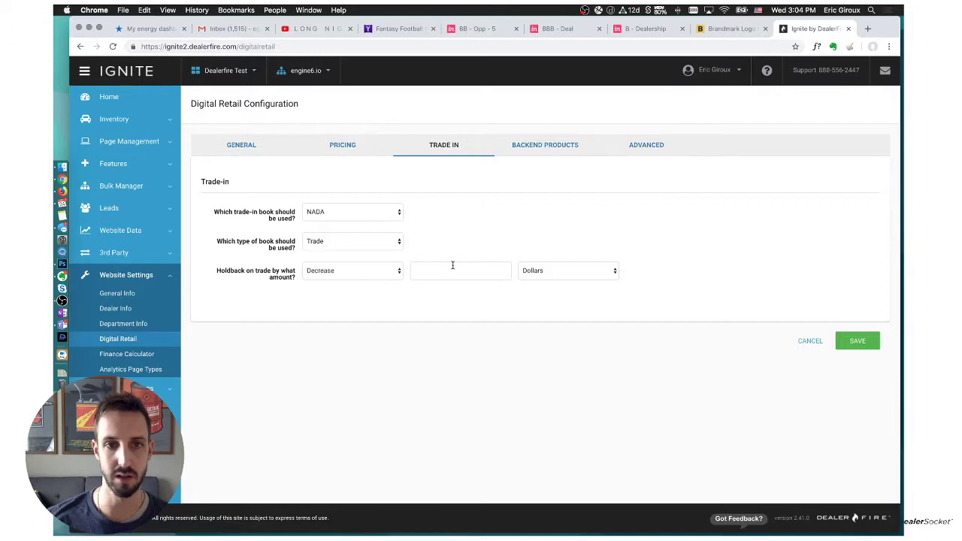
{"action": "left_click", "coordinate": [569, 153]}
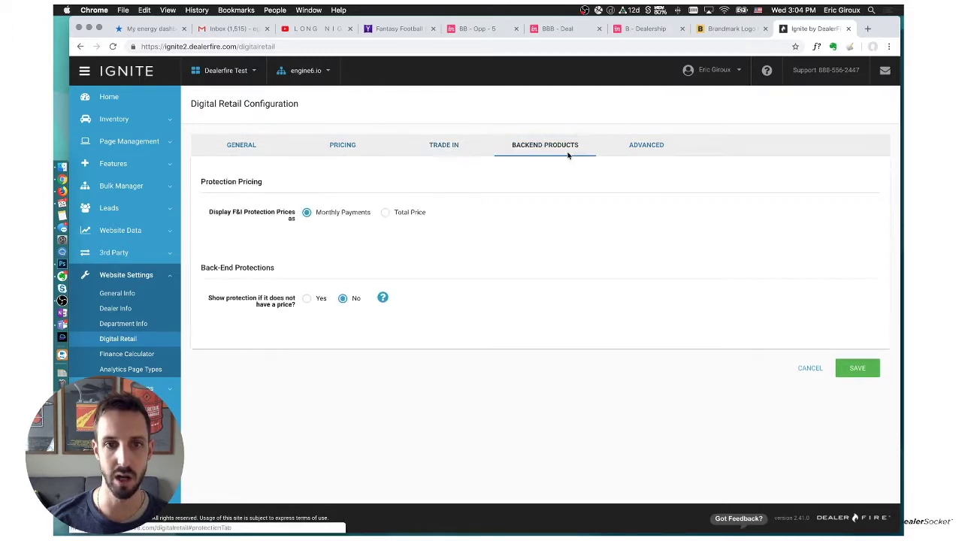
Step: Enable the Precise Price Function with the Engine 6 Website User account type and save the advanced Digital Retail settings
{"action": "left_click", "coordinate": [629, 149]}
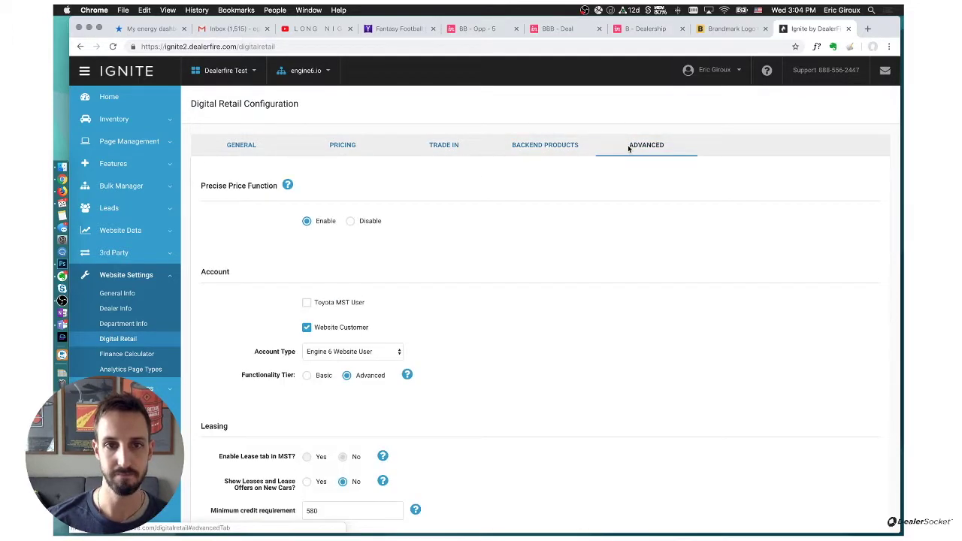
{"action": "left_click", "coordinate": [351, 221]}
{"action": "left_click", "coordinate": [311, 223]}
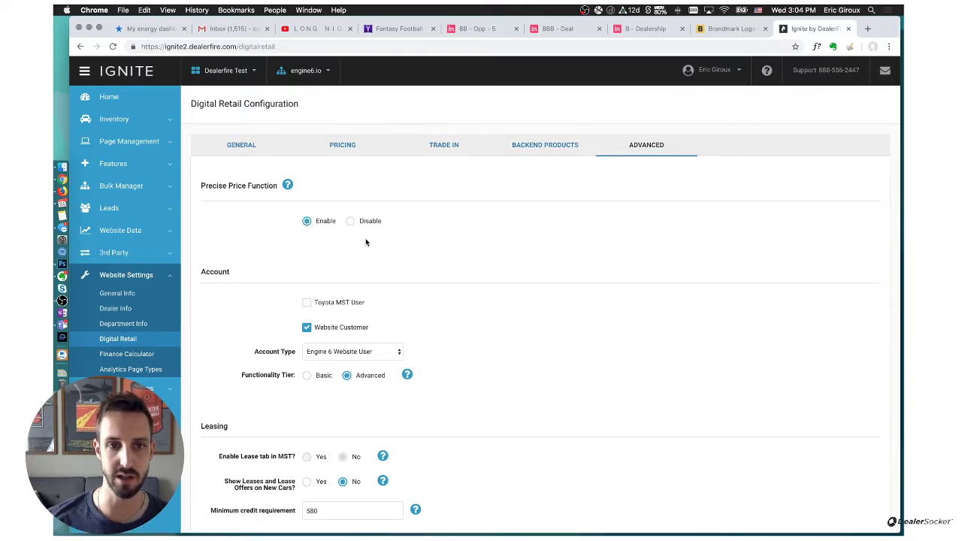
{"action": "left_click", "coordinate": [394, 352]}
{"action": "left_click", "coordinate": [391, 351]}
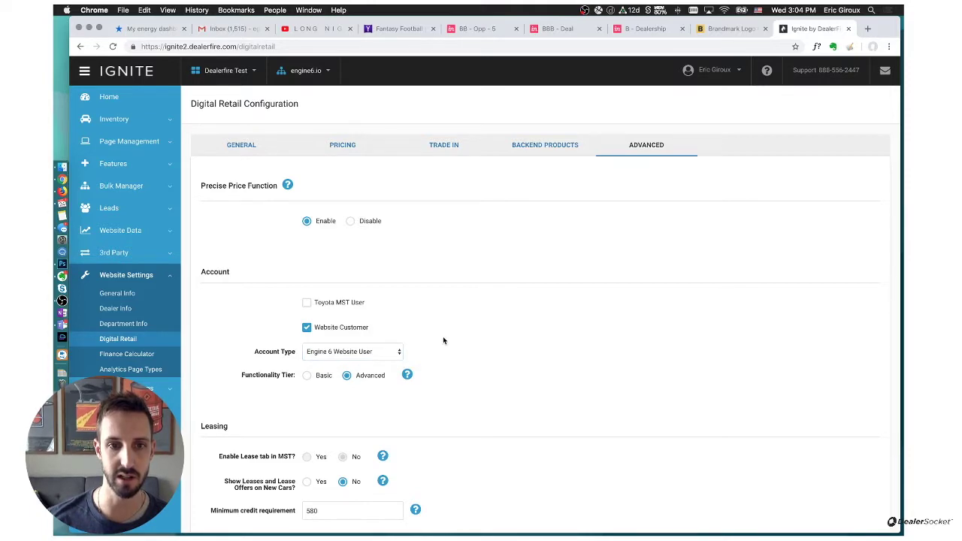
{"action": "scroll", "coordinate": [443, 341], "scroll_direction": "down", "scroll_amount": 5}
{"action": "left_click", "coordinate": [858, 446]}
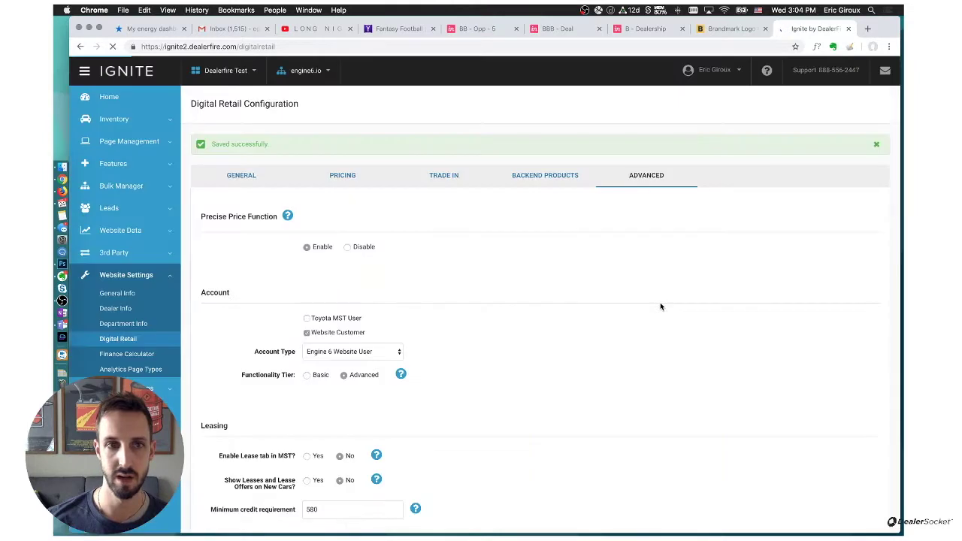
{"action": "left_click", "coordinate": [238, 180]}
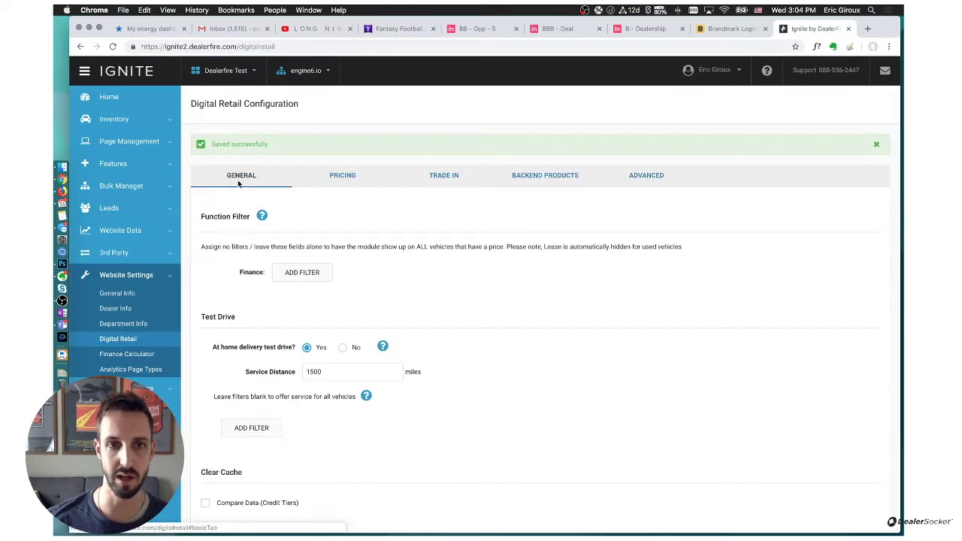
{"action": "left_click", "coordinate": [341, 176]}
Step: Set the Finance Calculator's default term length to 60 months and save its settings
{"action": "left_click", "coordinate": [126, 355]}
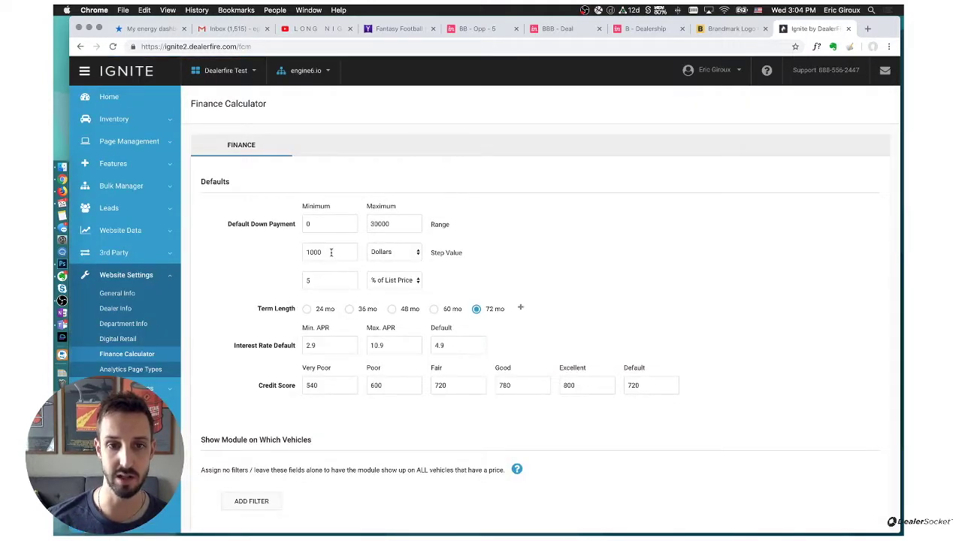
{"action": "scroll", "coordinate": [331, 252], "scroll_direction": "down", "scroll_amount": 1}
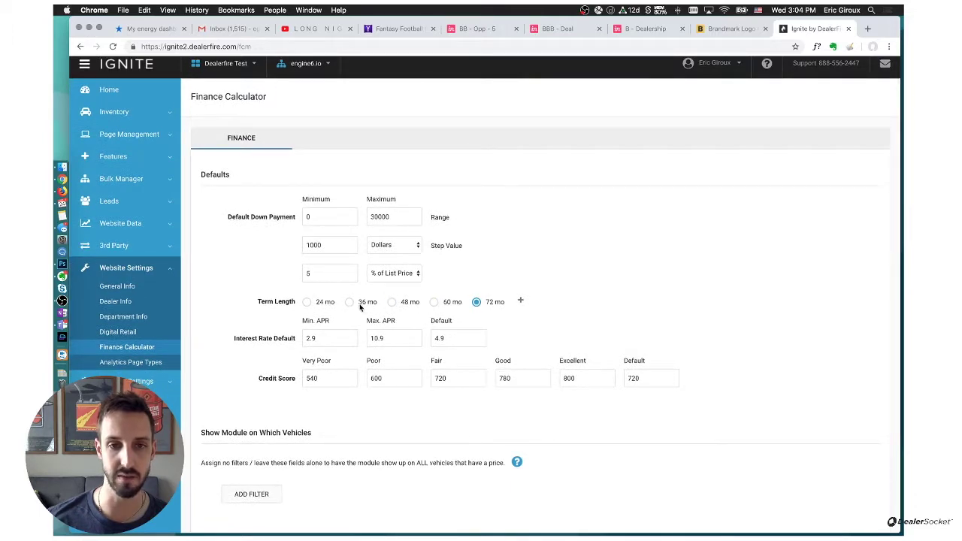
{"action": "left_click", "coordinate": [434, 302]}
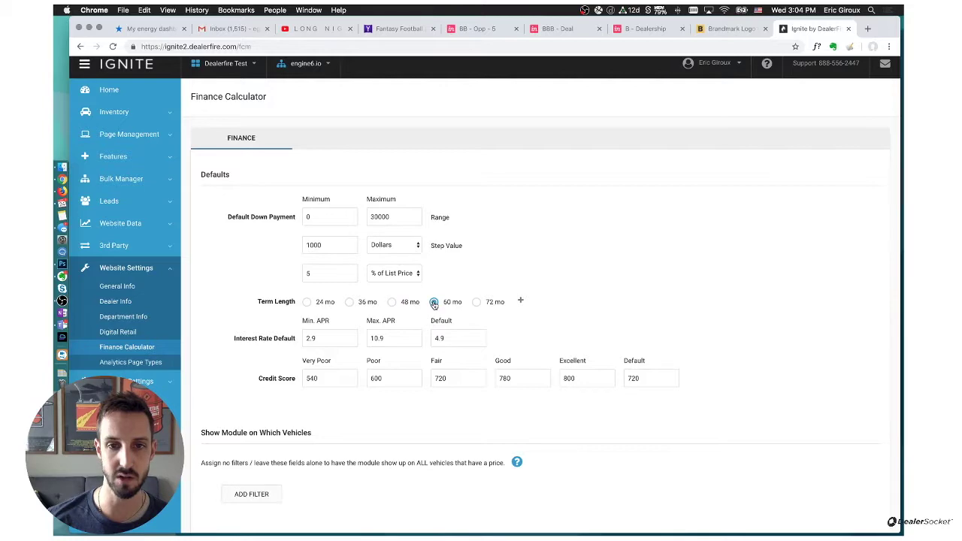
{"action": "scroll", "coordinate": [518, 357], "scroll_direction": "down", "scroll_amount": 2}
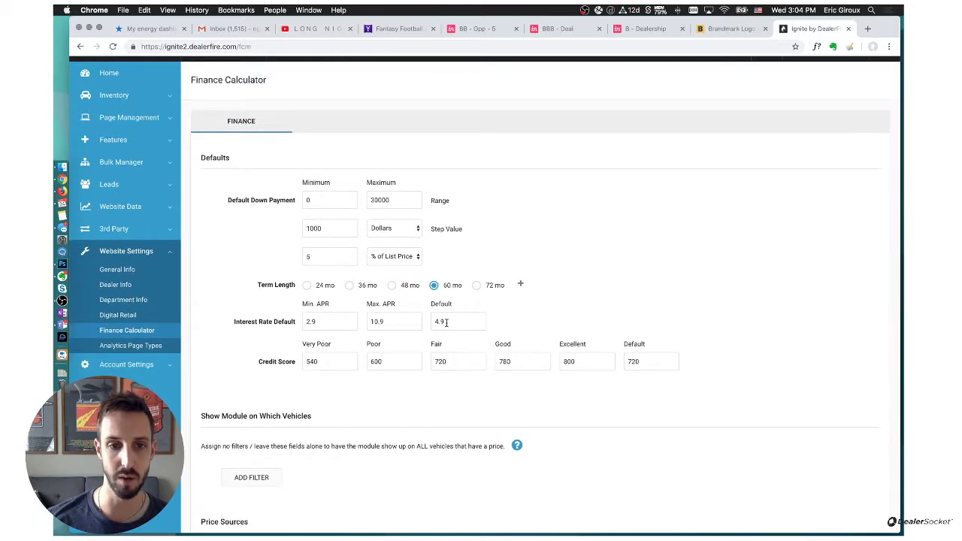
{"action": "scroll", "coordinate": [446, 322], "scroll_direction": "down", "scroll_amount": 5}
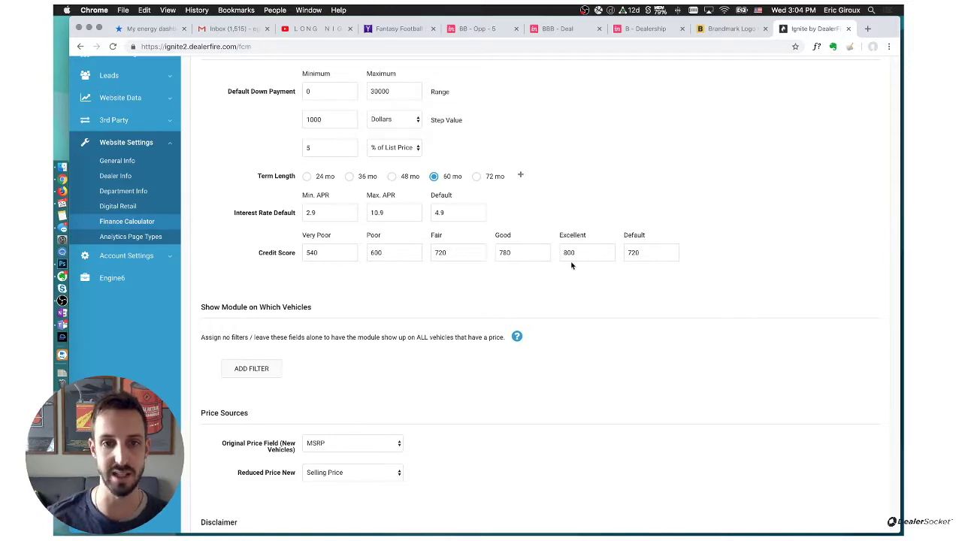
{"action": "scroll", "coordinate": [571, 265], "scroll_direction": "down", "scroll_amount": 10}
{"action": "left_click", "coordinate": [858, 446]}
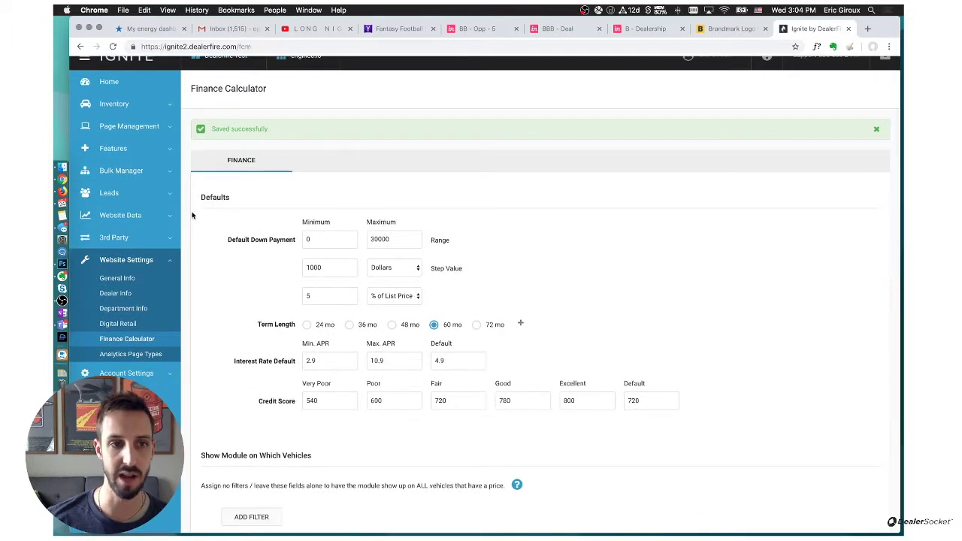
{"action": "left_click", "coordinate": [142, 194]}
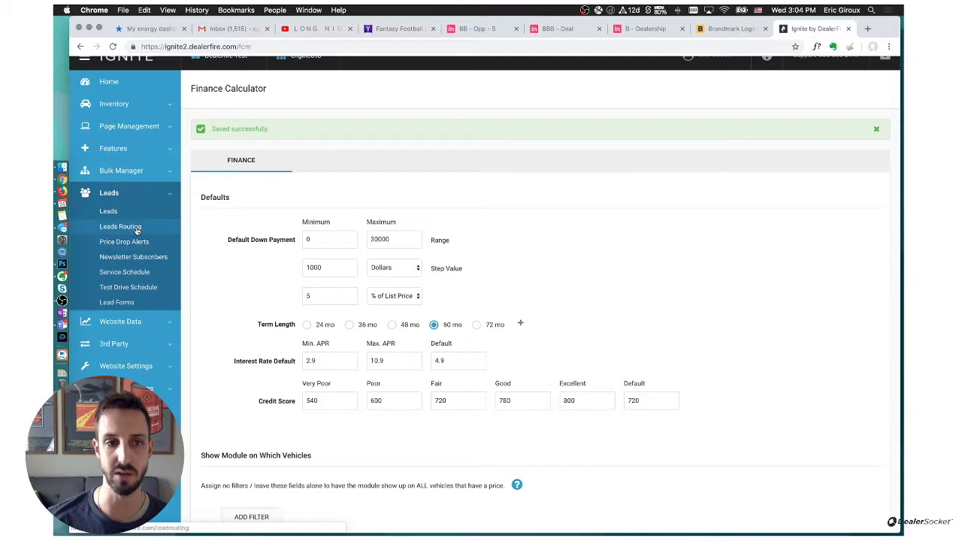
{"action": "left_click", "coordinate": [136, 197]}
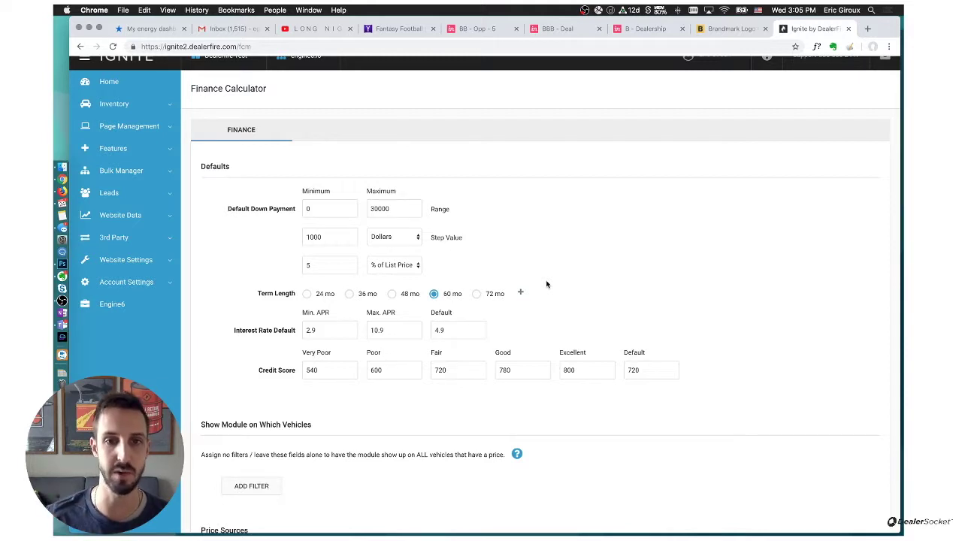
{"action": "scroll", "coordinate": [546, 284], "scroll_direction": "down", "scroll_amount": 1}
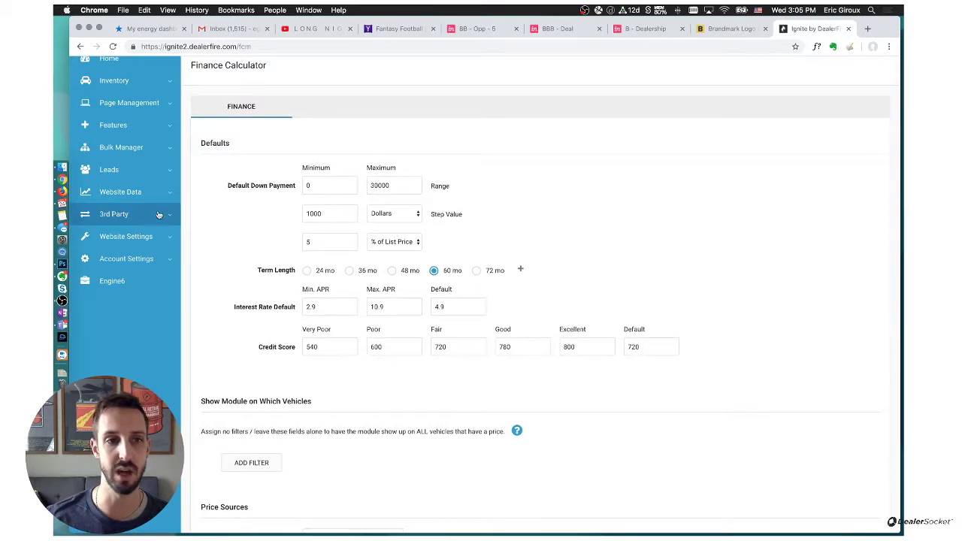
{"action": "left_click", "coordinate": [139, 170]}
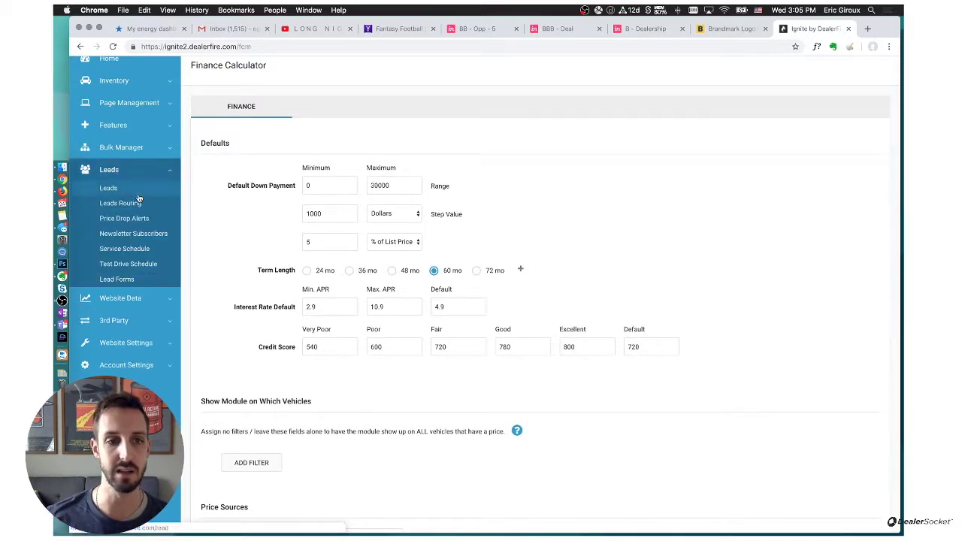
Step: Turn on the 3rd Party Services system module in the Engine6 page builder and open its settings
{"action": "left_click", "coordinate": [124, 385]}
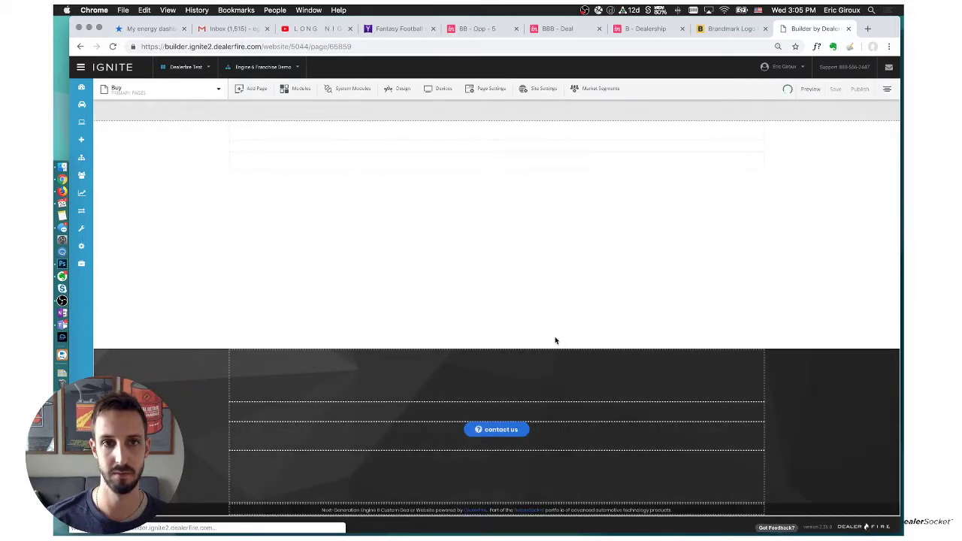
{"action": "left_click", "coordinate": [347, 92]}
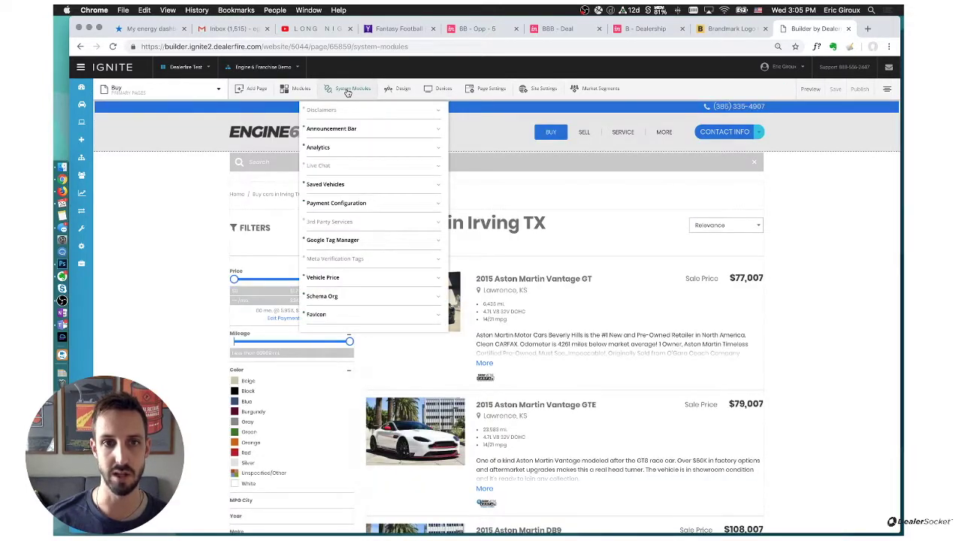
{"action": "left_click", "coordinate": [339, 223]}
{"action": "left_click", "coordinate": [320, 279]}
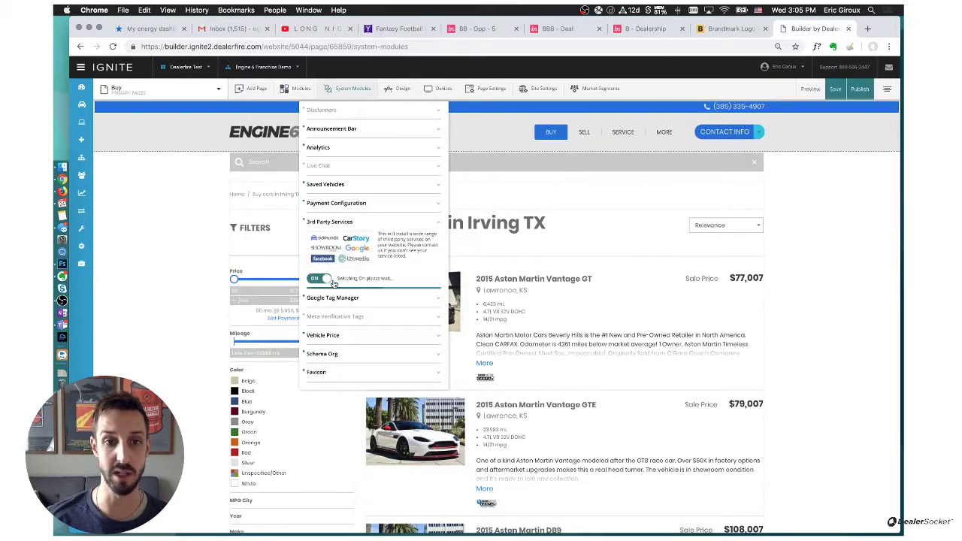
{"action": "left_click", "coordinate": [342, 280]}
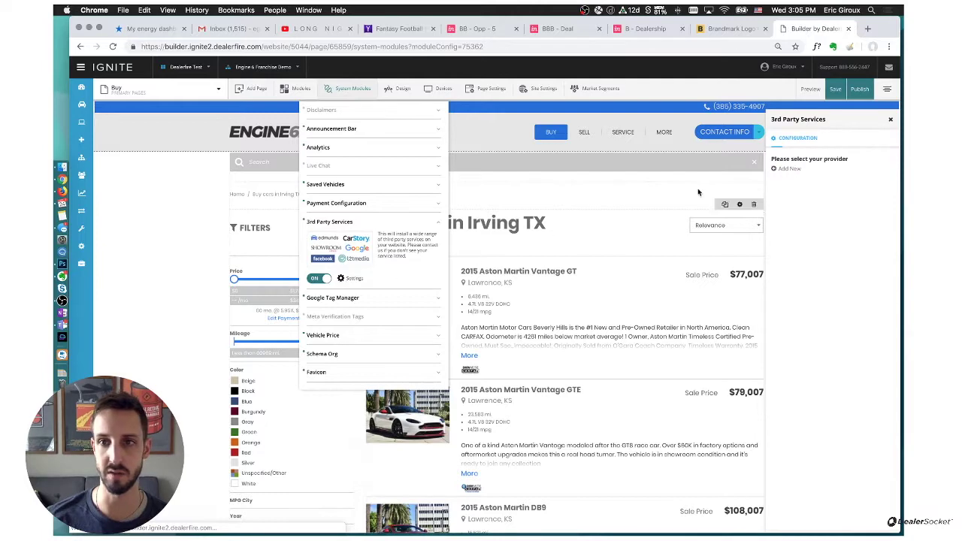
Step: Add Precise Price as a 3rd Party Services provider, paste its API key, save the page and close the module settings
{"action": "left_click", "coordinate": [789, 171]}
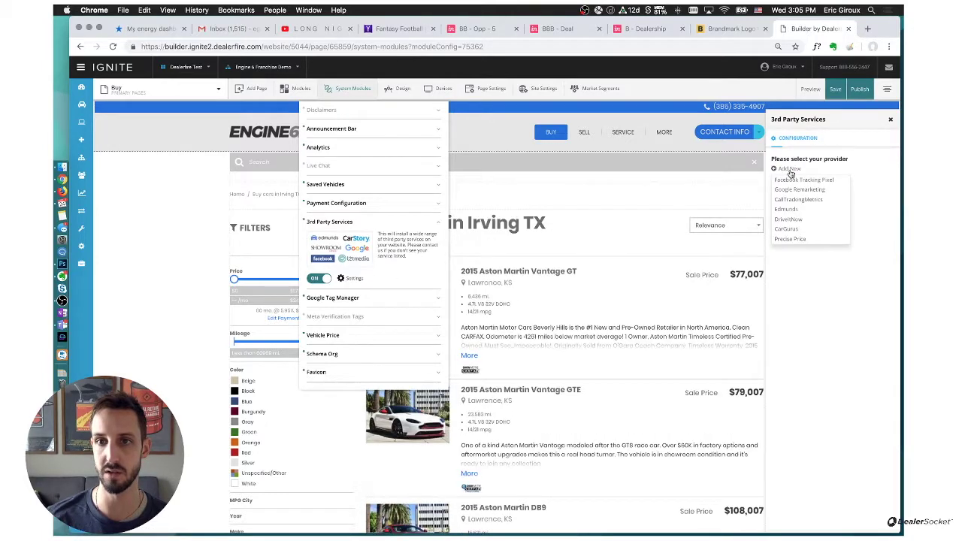
{"action": "left_click", "coordinate": [791, 239]}
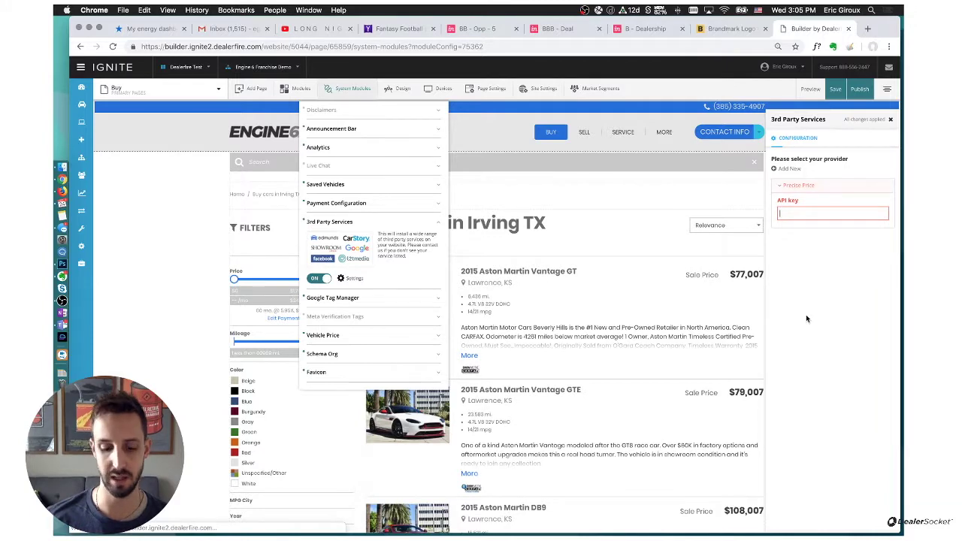
{"action": "key", "text": "super+v"}
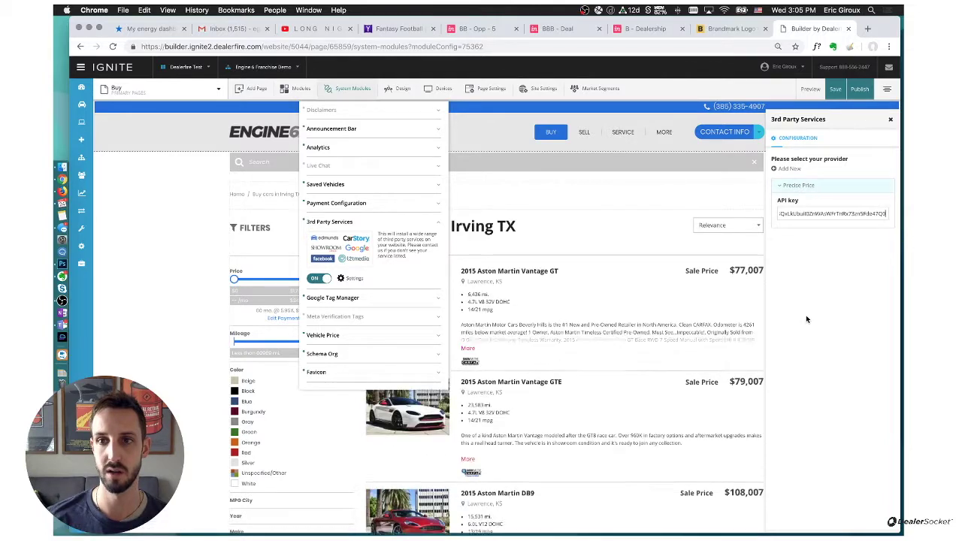
{"action": "left_click", "coordinate": [835, 90]}
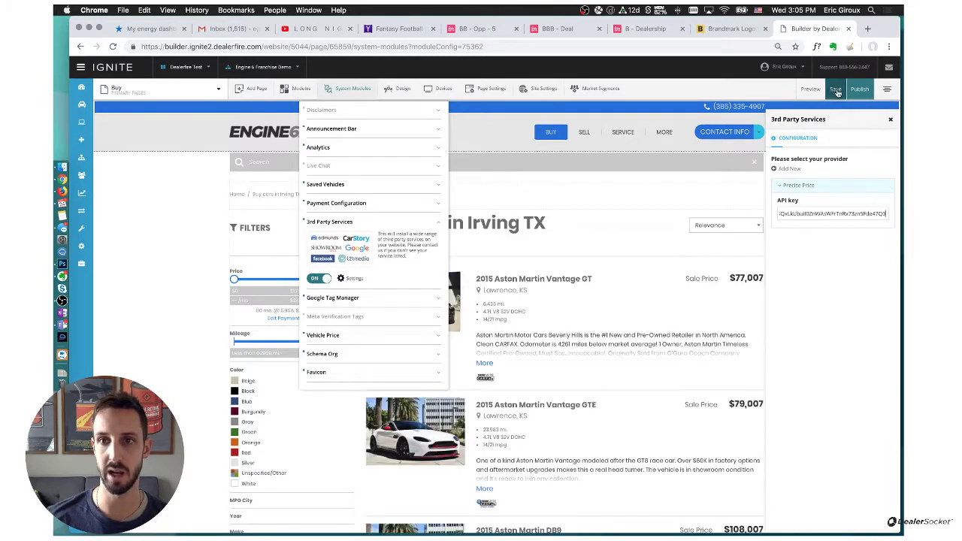
{"action": "left_click", "coordinate": [837, 90]}
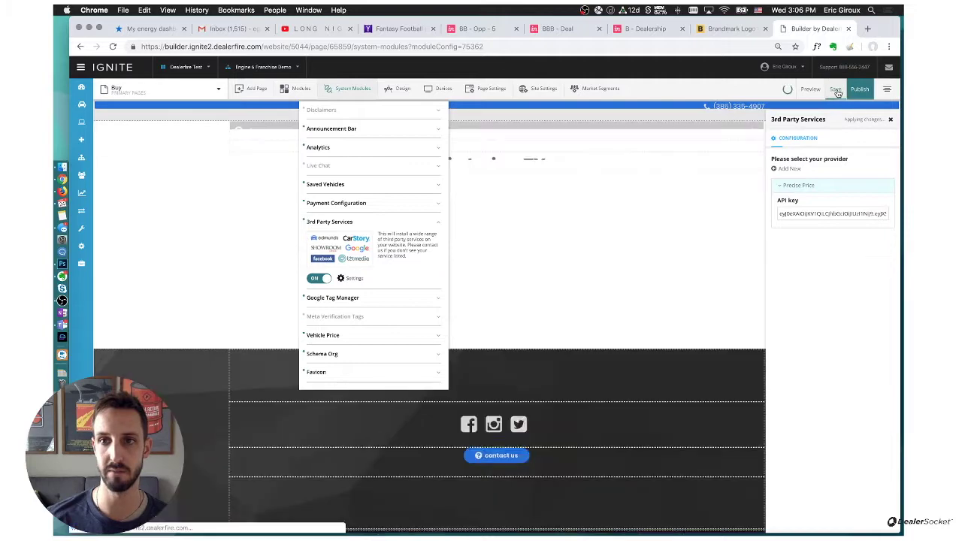
{"action": "left_click", "coordinate": [890, 119]}
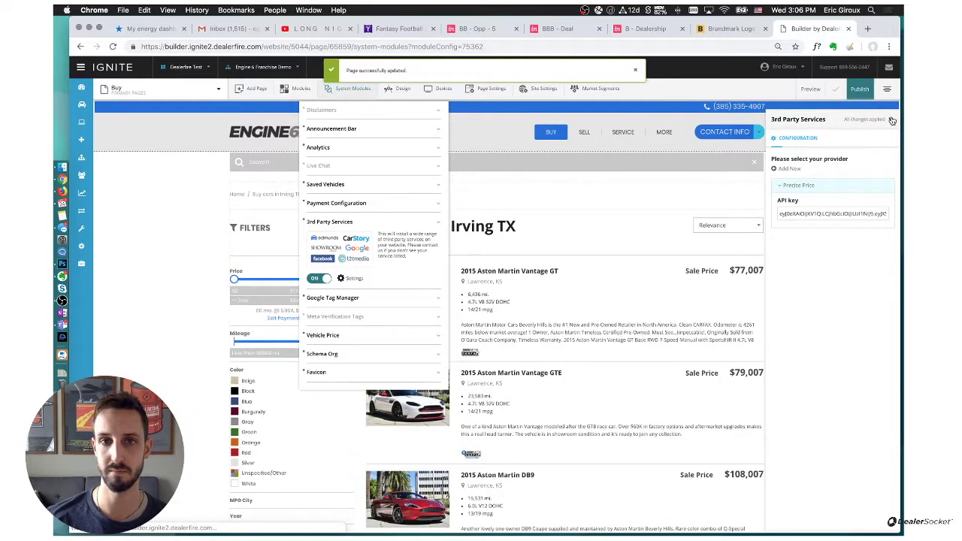
{"action": "left_click", "coordinate": [350, 89]}
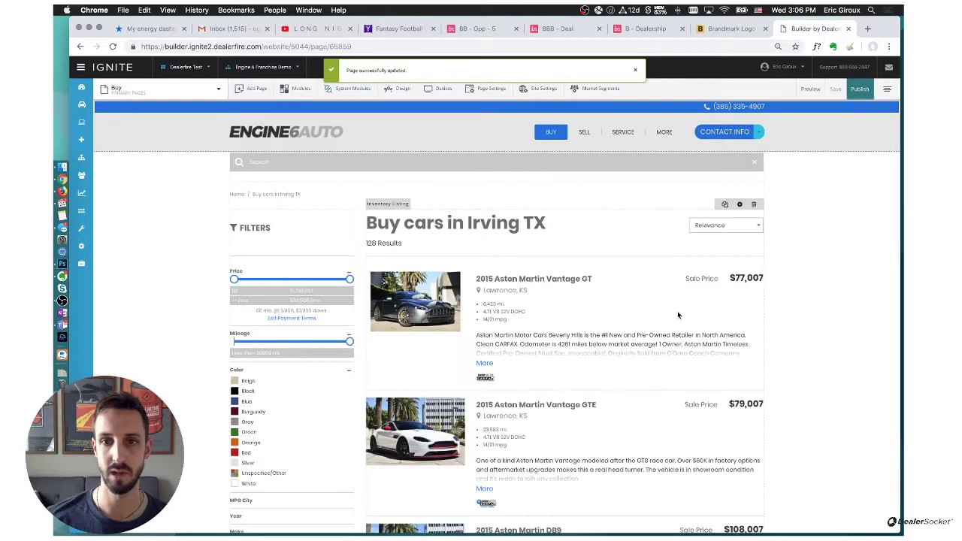
Step: Add a Get Precise Price call-to-action button to the Buy page's Inventory Listing module
{"action": "left_click", "coordinate": [660, 306]}
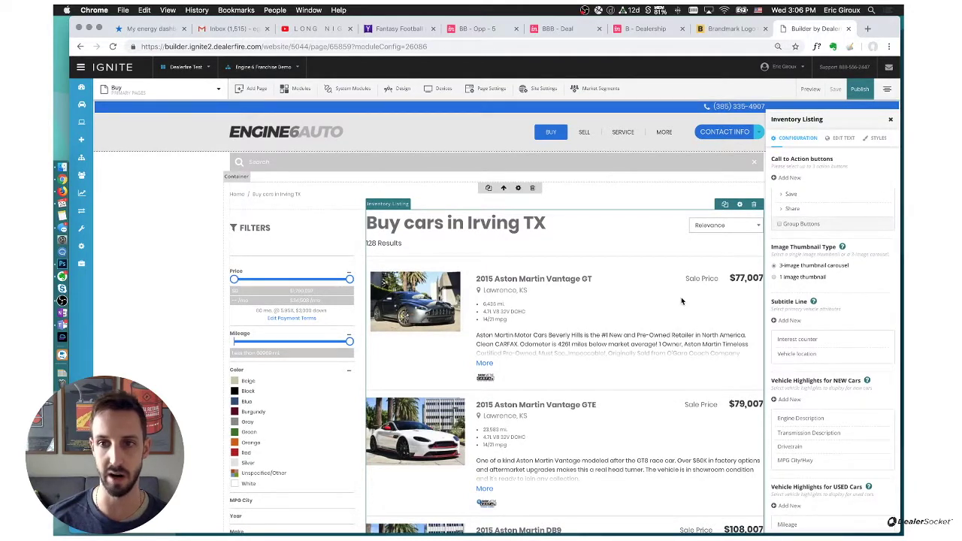
{"action": "left_click", "coordinate": [775, 179]}
{"action": "left_click", "coordinate": [788, 199]}
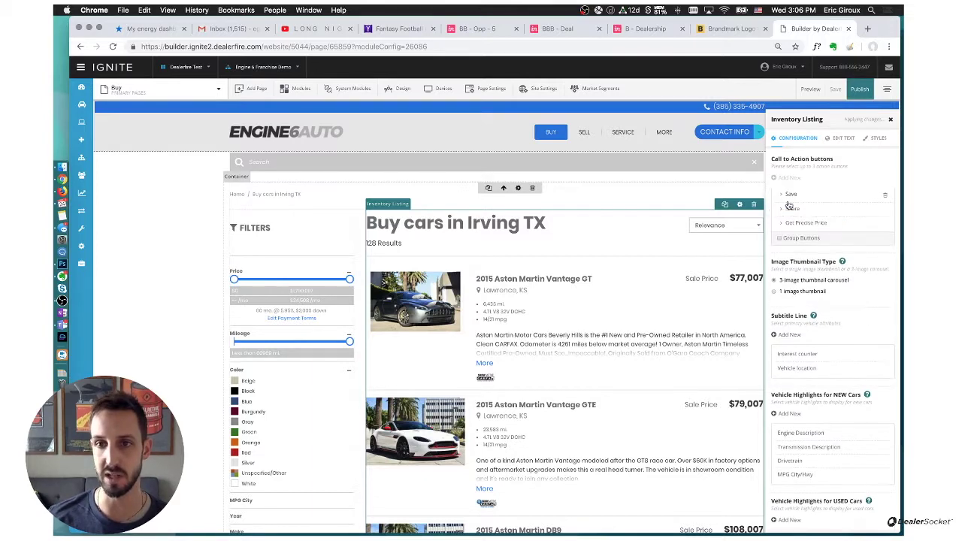
Step: Set the Get Precise Price button's style to Secondary, then save and publish the Buy page
{"action": "left_click", "coordinate": [783, 210]}
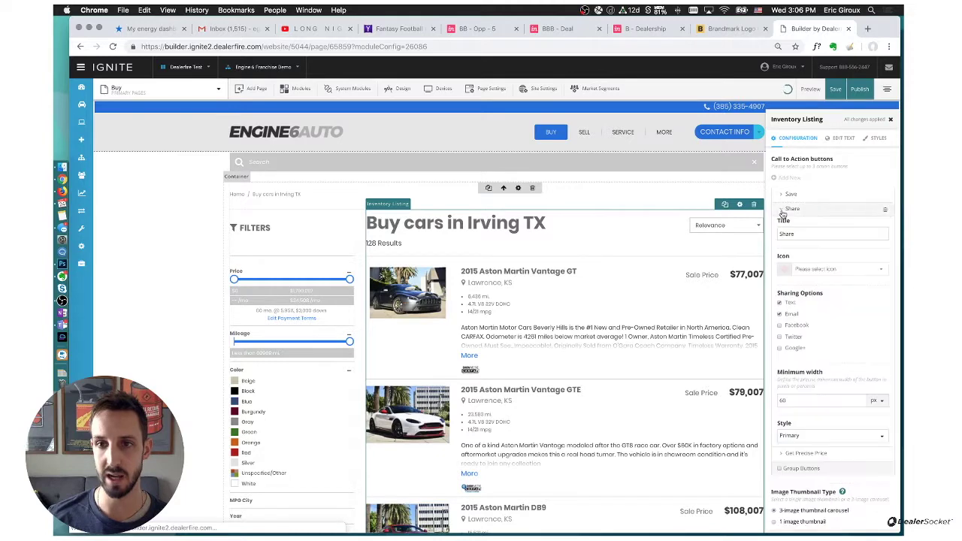
{"action": "left_click", "coordinate": [782, 198]}
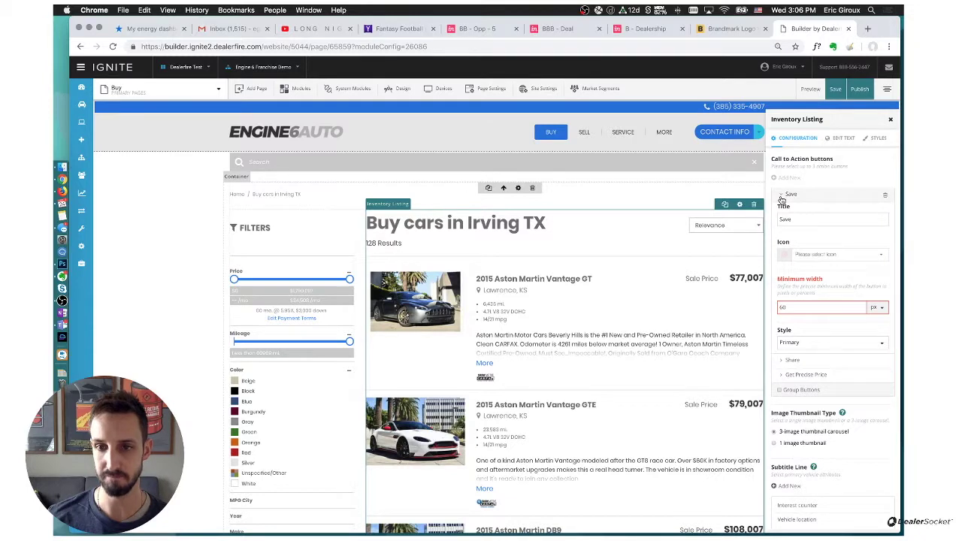
{"action": "left_click", "coordinate": [782, 196]}
{"action": "left_click", "coordinate": [782, 225]}
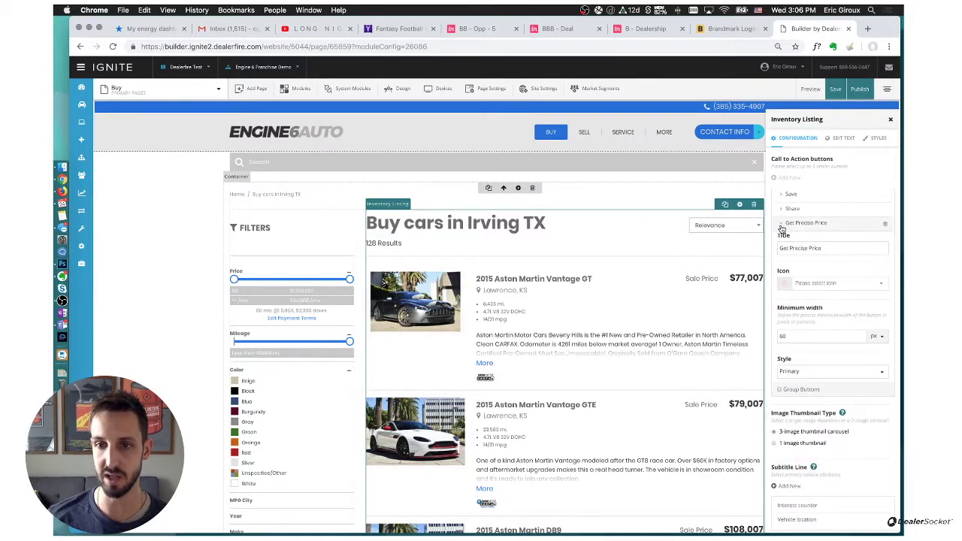
{"action": "left_click", "coordinate": [810, 374]}
{"action": "left_click", "coordinate": [808, 378]}
{"action": "left_click", "coordinate": [838, 88]}
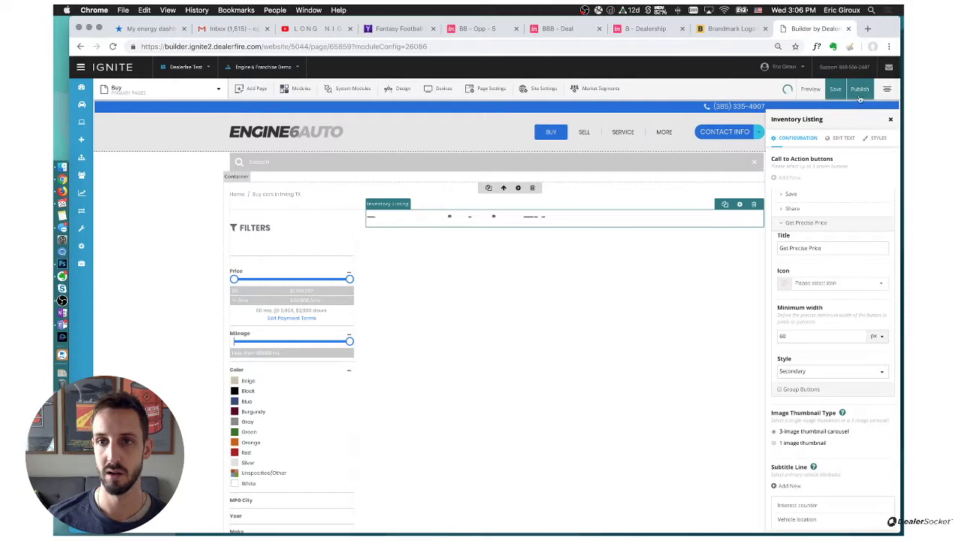
{"action": "left_click", "coordinate": [861, 90]}
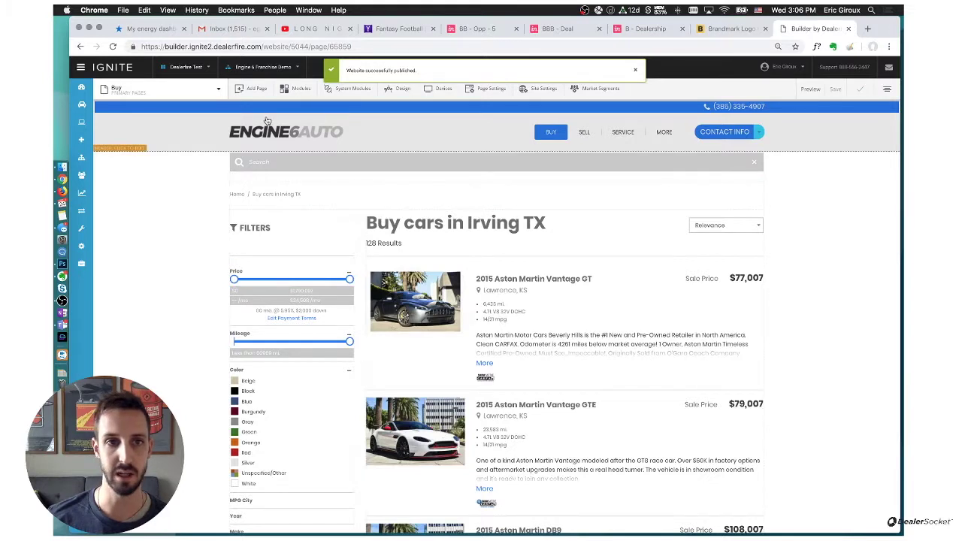
Step: Find the Vehicle Details system page and open it in the builder
{"action": "left_click", "coordinate": [211, 95]}
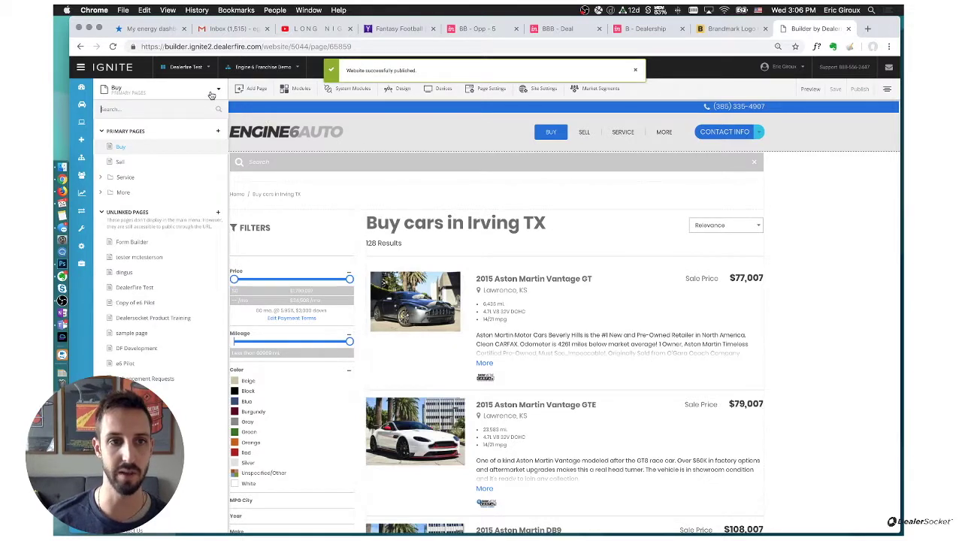
{"action": "type", "text": "vehic"}
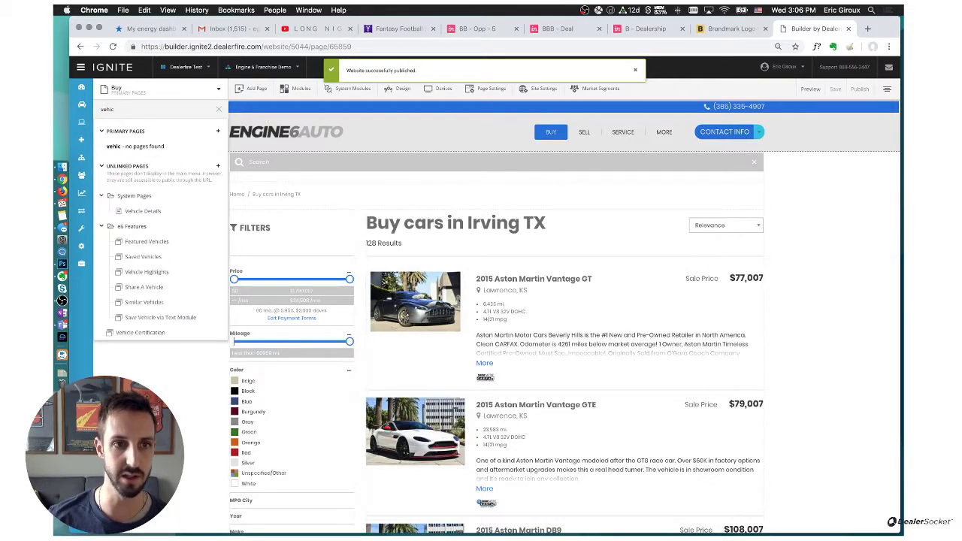
{"action": "left_click", "coordinate": [151, 212]}
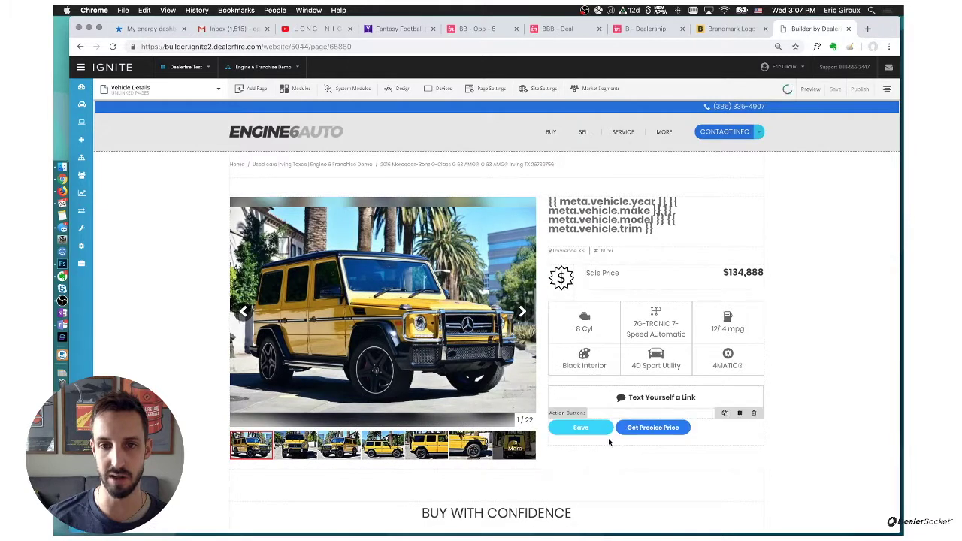
Step: Replace the Get Precise Price button with a Share button in the Vehicle Details page's Action Buttons module
{"action": "left_click", "coordinate": [716, 438]}
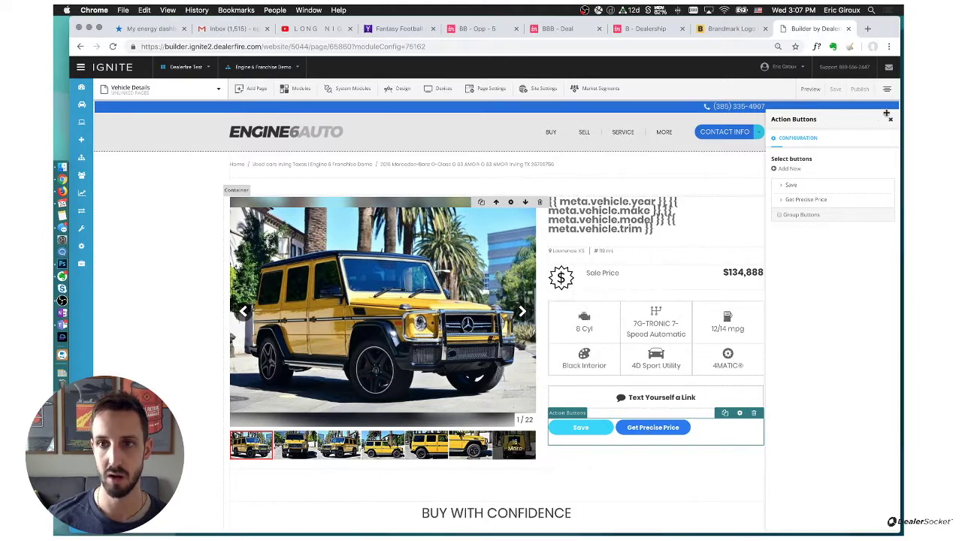
{"action": "left_click", "coordinate": [887, 202]}
{"action": "left_click", "coordinate": [790, 170]}
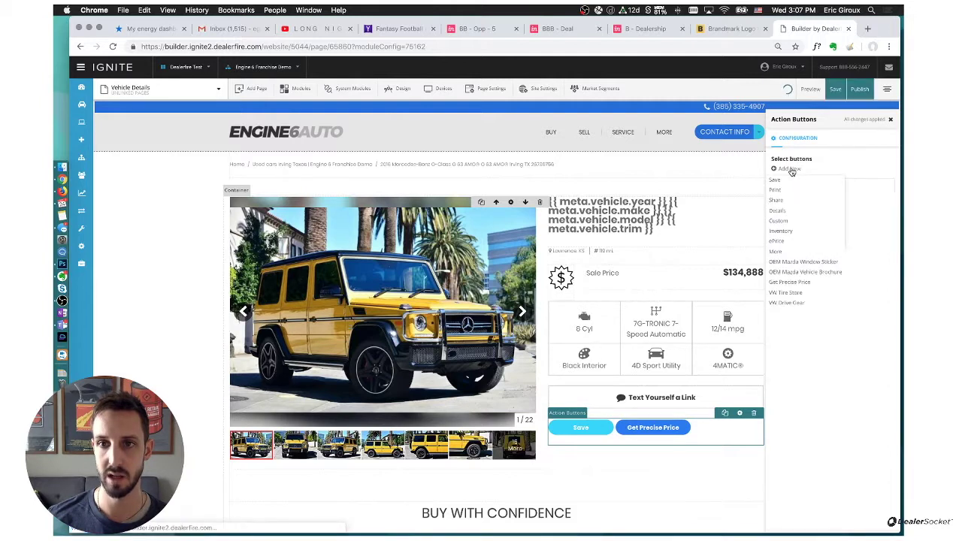
{"action": "left_click", "coordinate": [788, 200]}
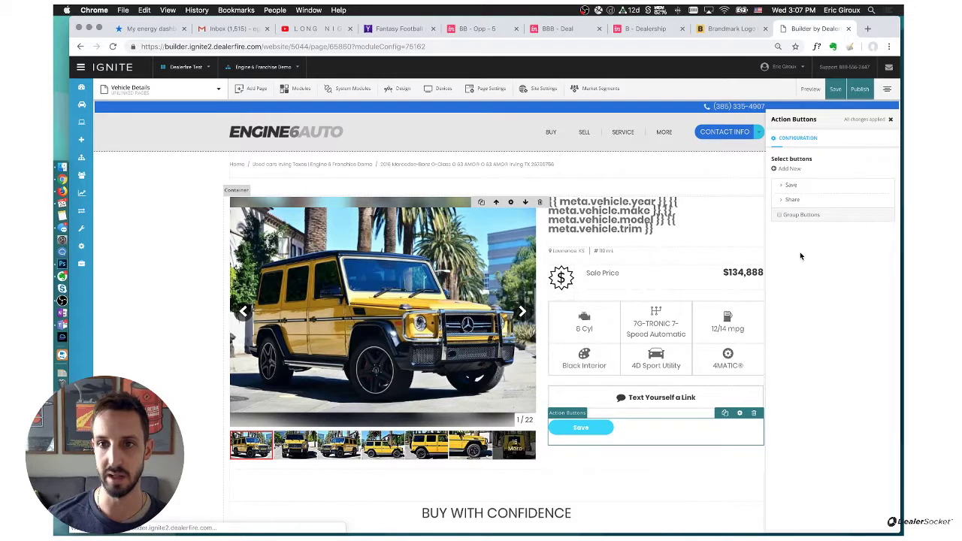
Step: Set the Share button's style to Secondary and close the Action Buttons settings
{"action": "left_click", "coordinate": [782, 200]}
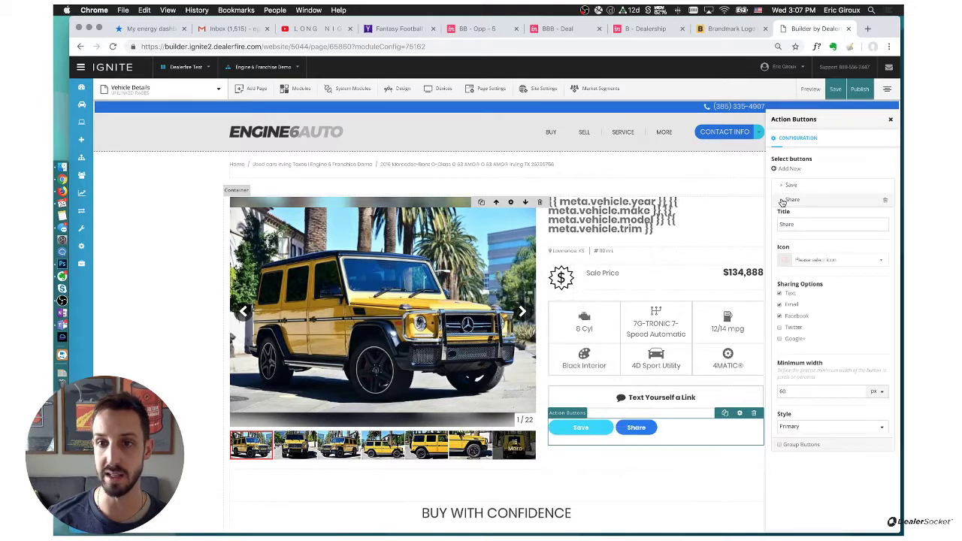
{"action": "left_click", "coordinate": [812, 426]}
{"action": "left_click", "coordinate": [810, 437]}
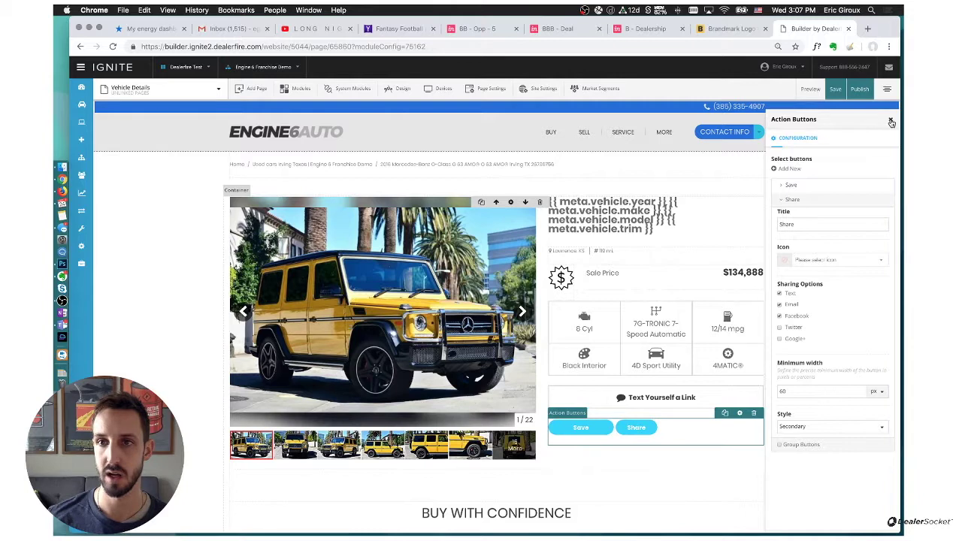
{"action": "left_click", "coordinate": [892, 123]}
Step: Insert the Monthly Payment module between the sale price and the vehicle highlights, then close its settings
{"action": "left_click", "coordinate": [298, 89]}
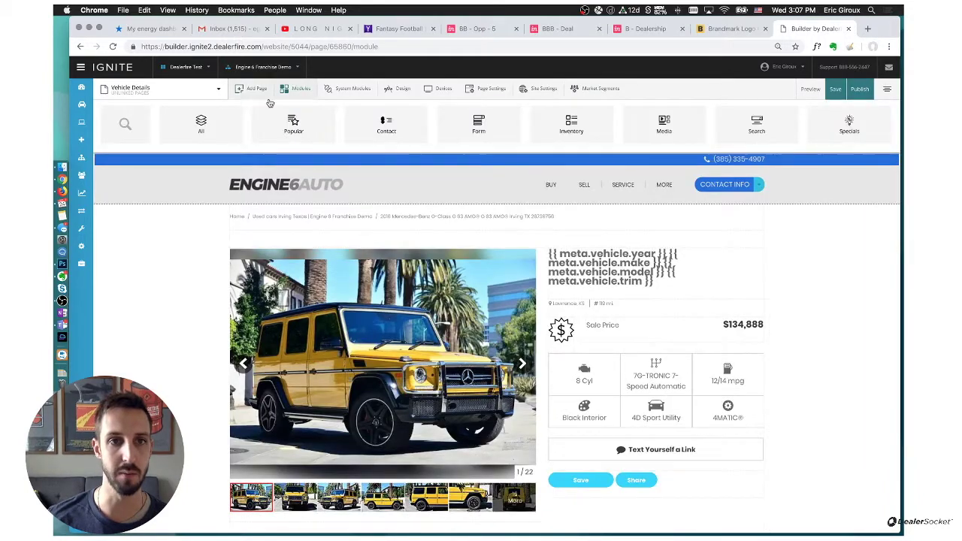
{"action": "left_click", "coordinate": [126, 125]}
{"action": "type", "text": "monthly"}
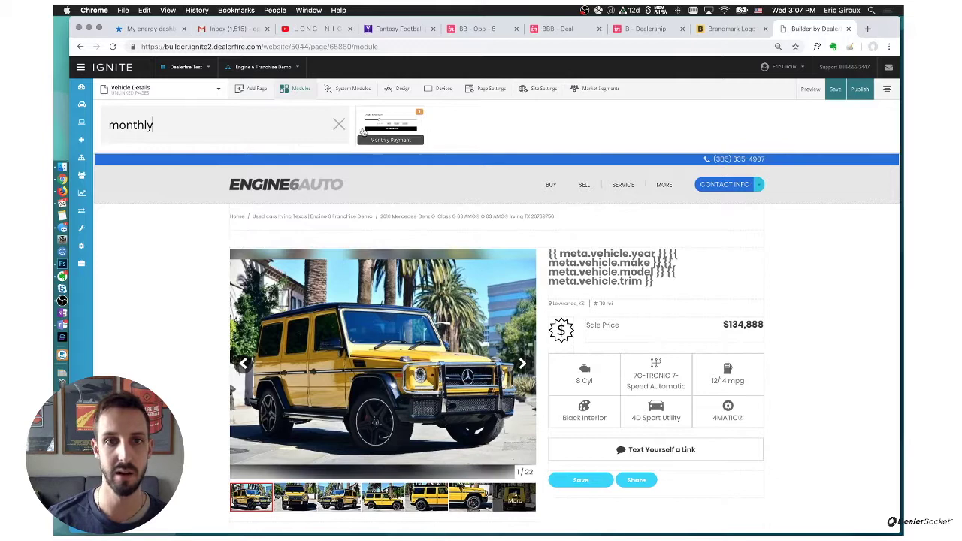
{"action": "left_click_drag", "start_coordinate": [363, 133], "coordinate": [635, 344]}
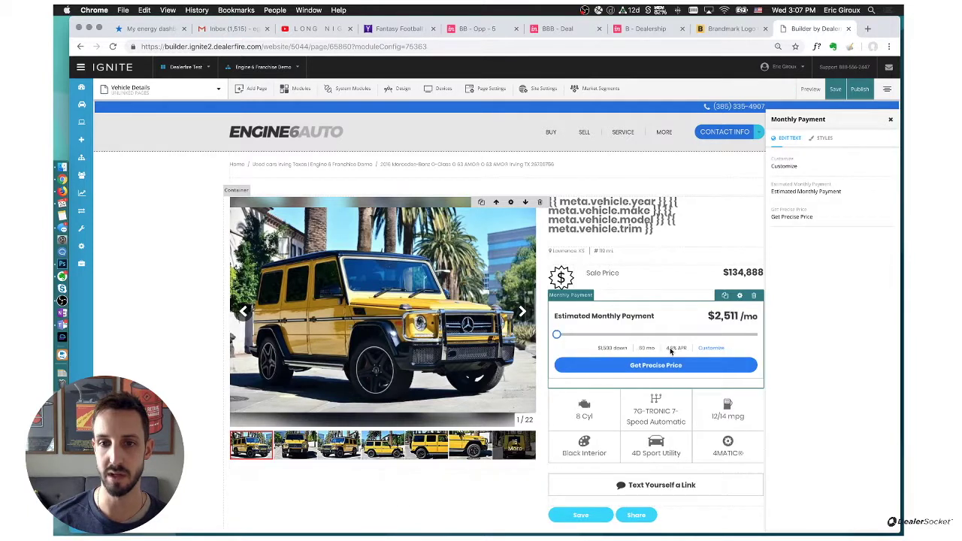
{"action": "left_click_drag", "start_coordinate": [842, 120], "coordinate": [792, 167]}
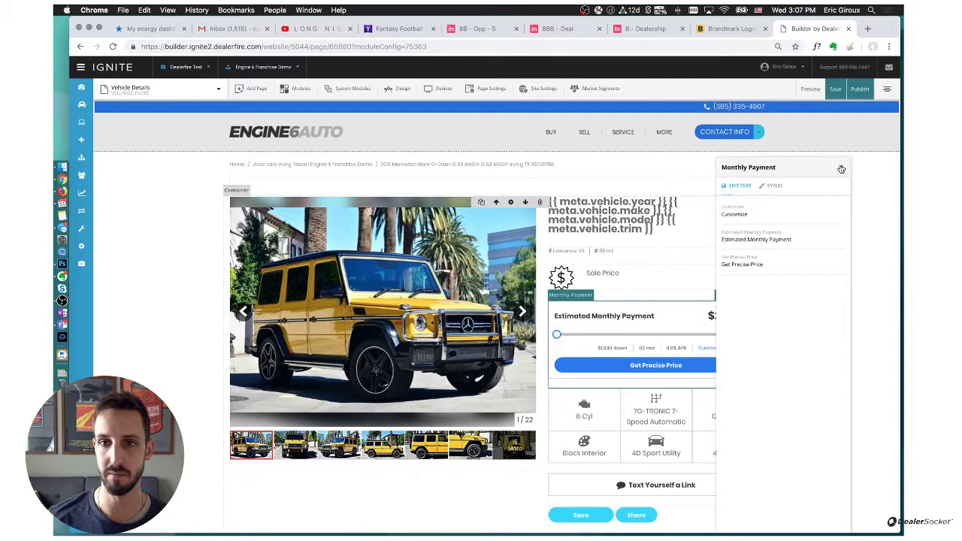
{"action": "left_click", "coordinate": [843, 170]}
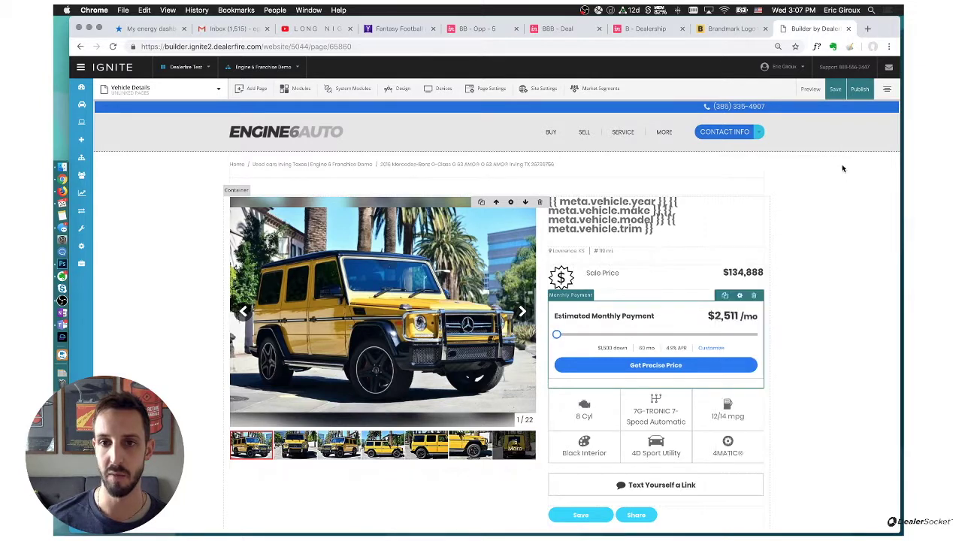
Step: Check the Price Block's price profile and examine the used-car Profile 1 - Advanced options, including Show Monthly Payment, in the Vehicle Price system module
{"action": "left_click", "coordinate": [678, 282]}
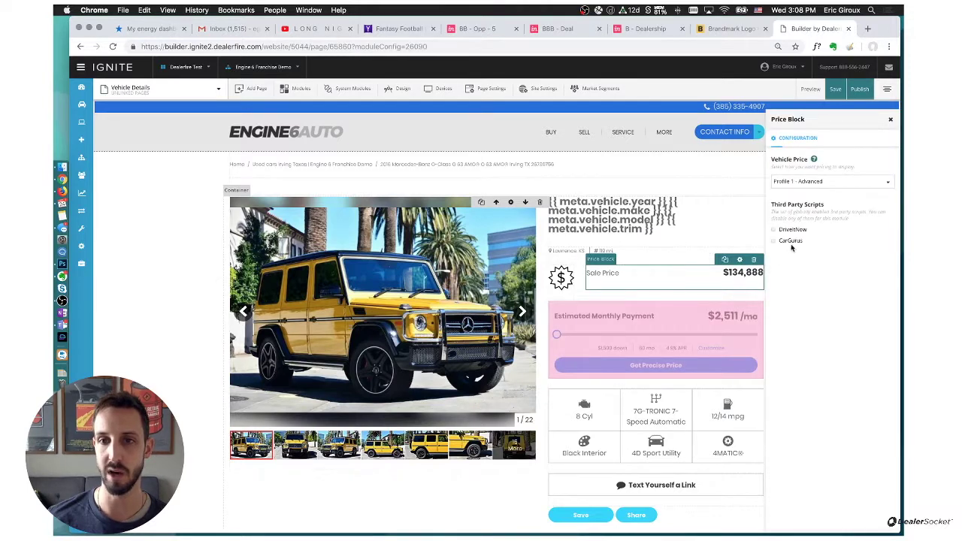
{"action": "left_click", "coordinate": [891, 119]}
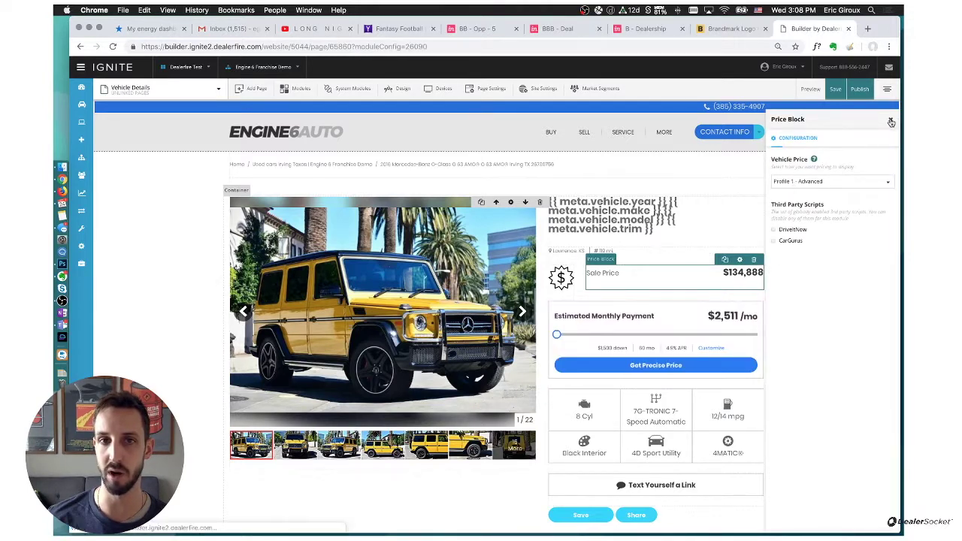
{"action": "left_click", "coordinate": [355, 94]}
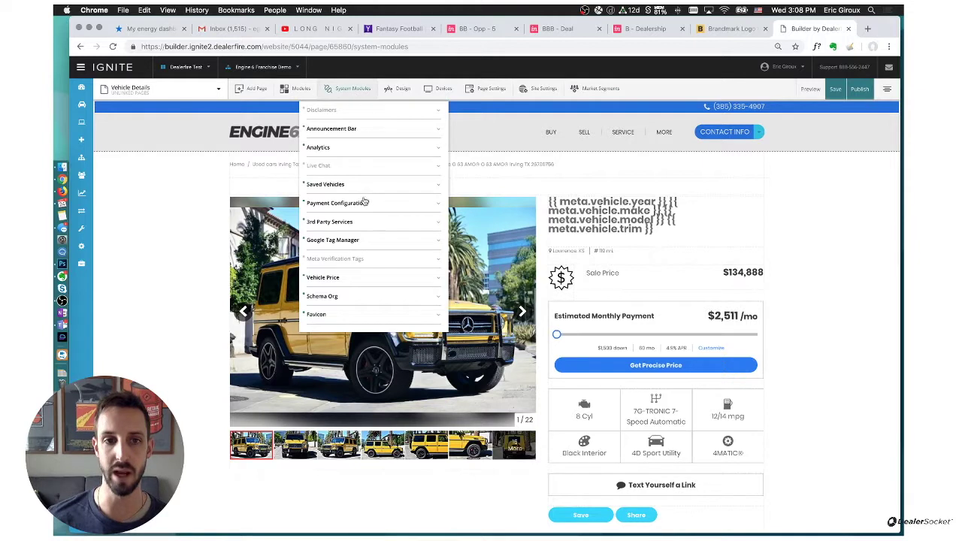
{"action": "left_click", "coordinate": [353, 278]}
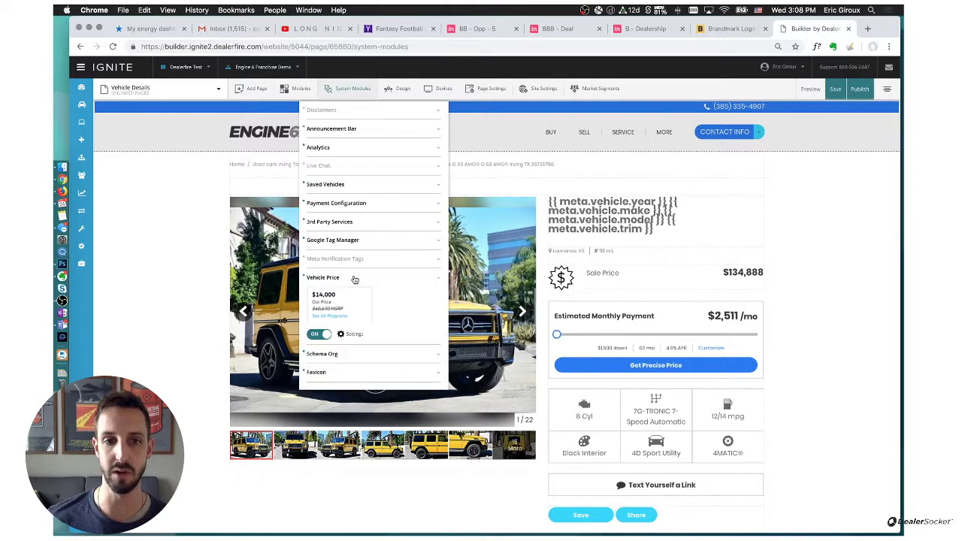
{"action": "left_click", "coordinate": [347, 336]}
{"action": "left_click_drag", "start_coordinate": [823, 121], "coordinate": [486, 120]}
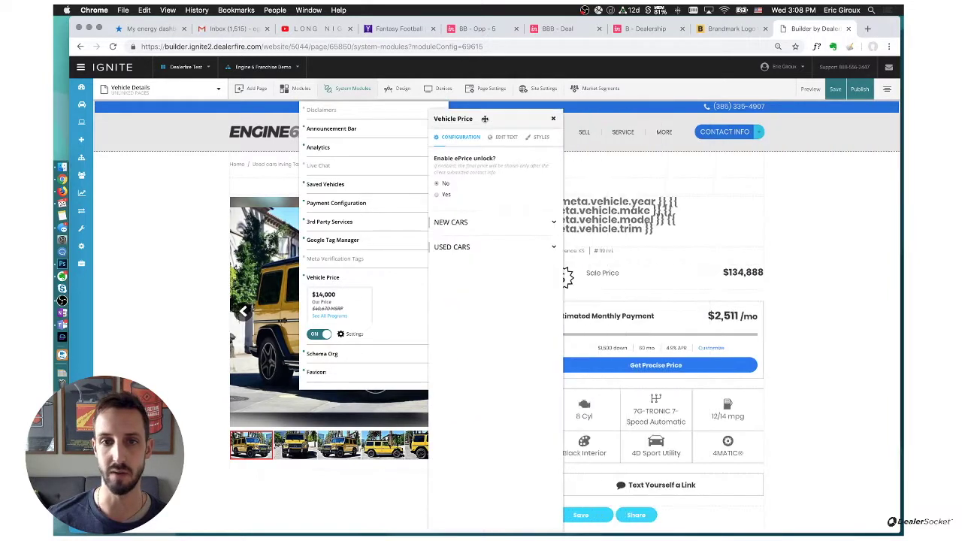
{"action": "left_click", "coordinate": [487, 252]}
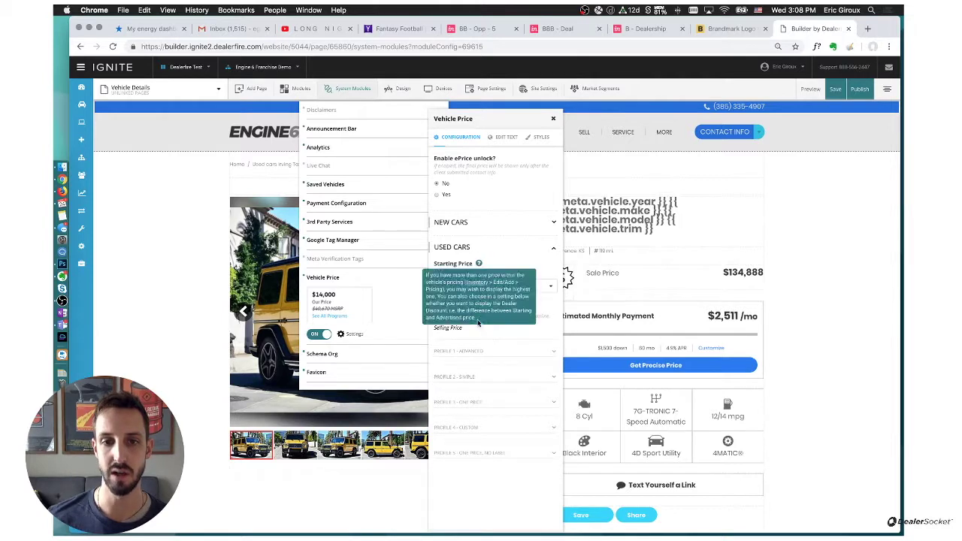
{"action": "left_click", "coordinate": [471, 351]}
{"action": "scroll", "coordinate": [470, 361], "scroll_direction": "down", "scroll_amount": 5}
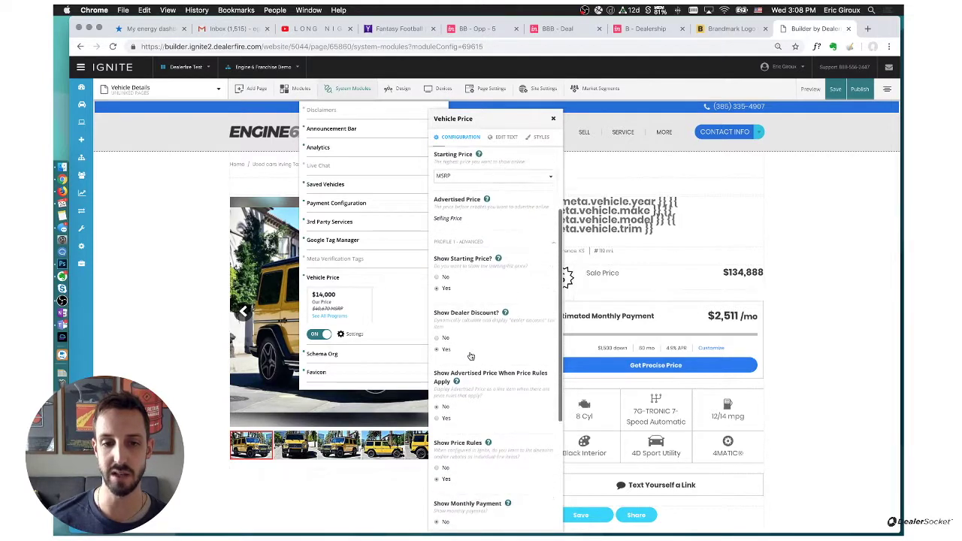
{"action": "scroll", "coordinate": [470, 380], "scroll_direction": "down", "scroll_amount": 1}
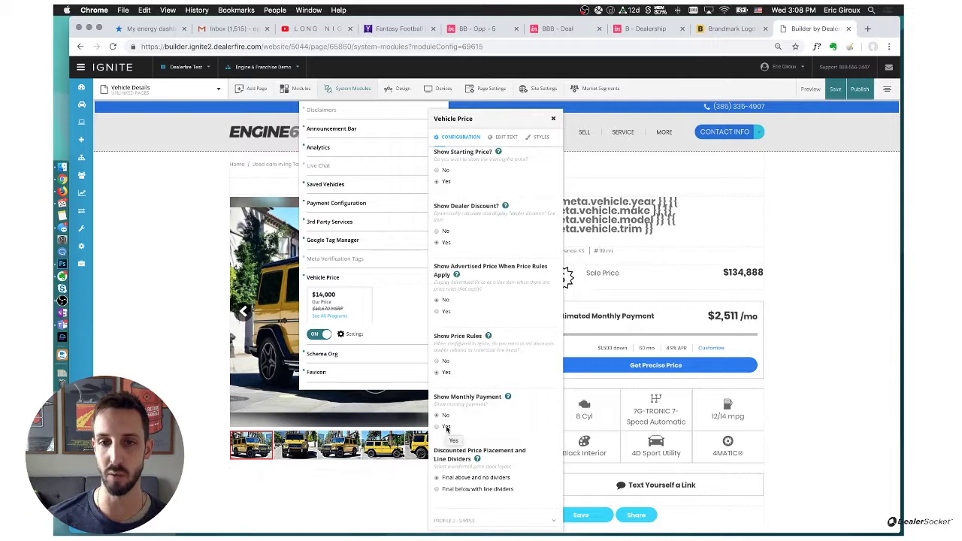
Step: Close the Vehicle Price settings and the system modules list, and publish the Vehicle Details page
{"action": "mouse_move", "coordinate": [688, 318]}
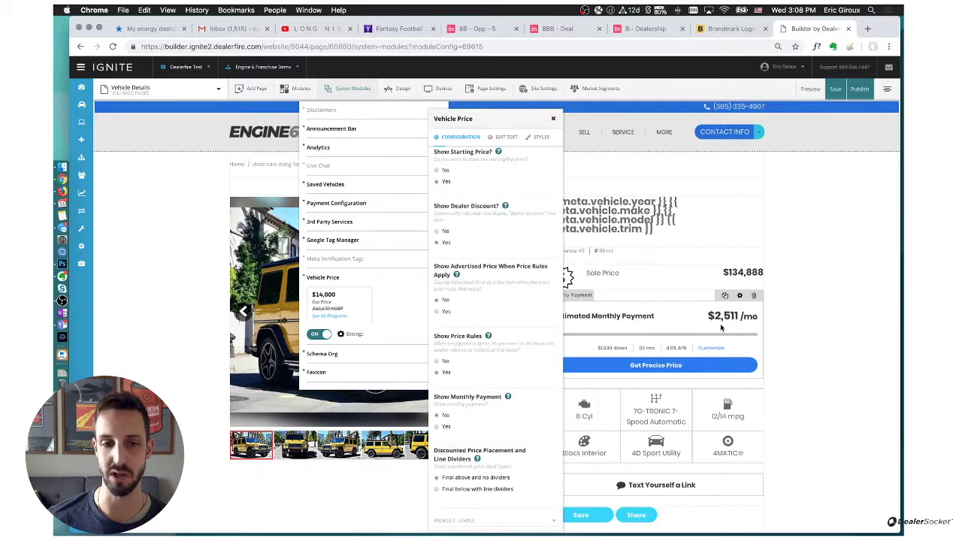
{"action": "left_click", "coordinate": [553, 120]}
{"action": "left_click", "coordinate": [340, 93]}
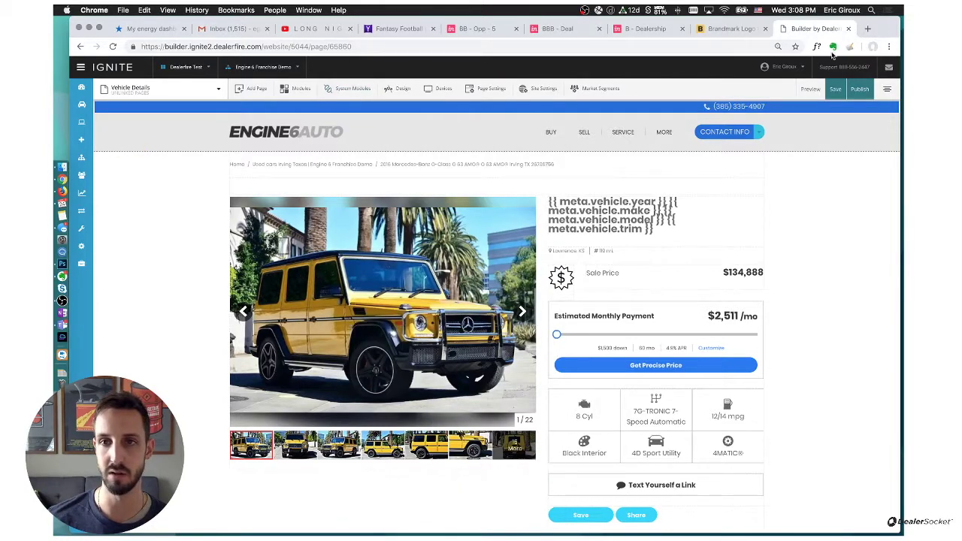
{"action": "left_click", "coordinate": [852, 89]}
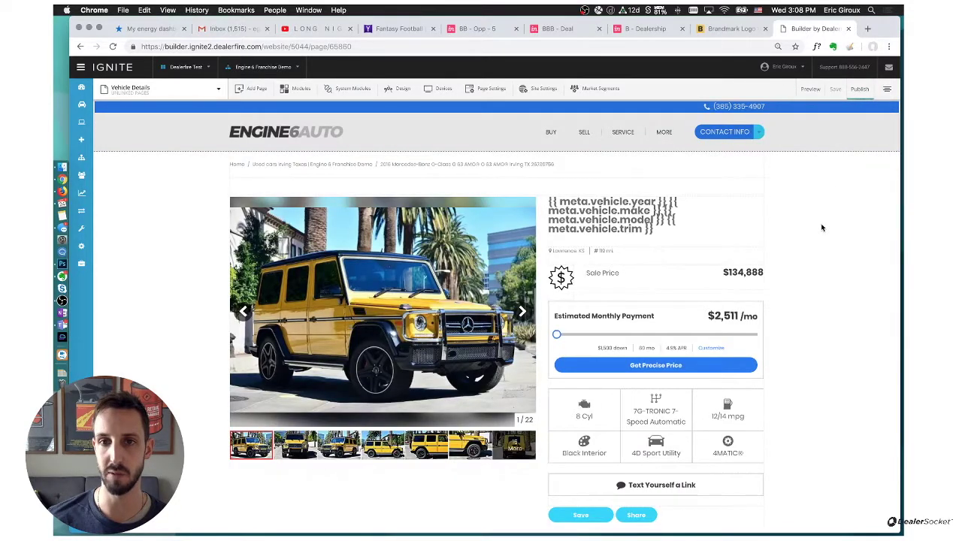
Step: Preview the published vehicle page, browse to the Buy inventory listing and open the 2015 Aston Martin Vantage GT
{"action": "left_click", "coordinate": [811, 91]}
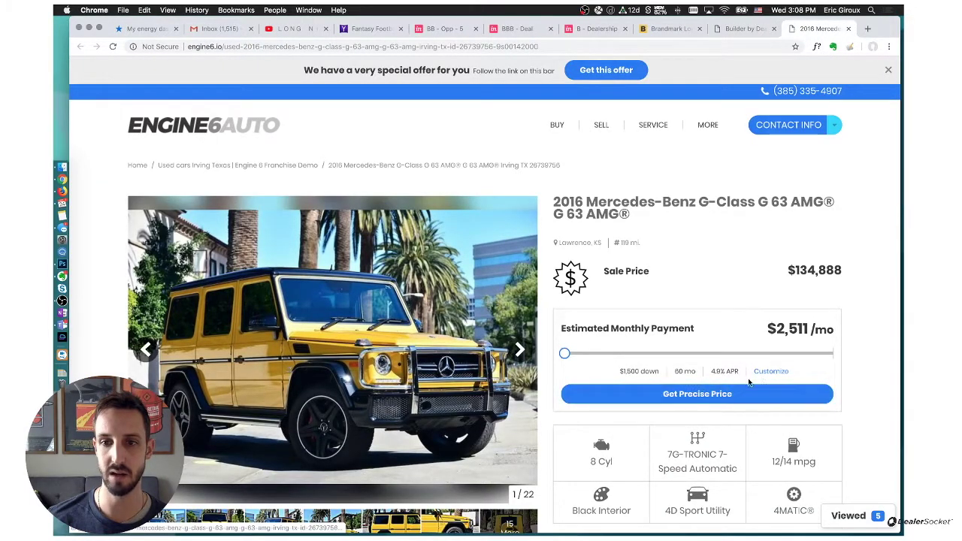
{"action": "left_click", "coordinate": [556, 133]}
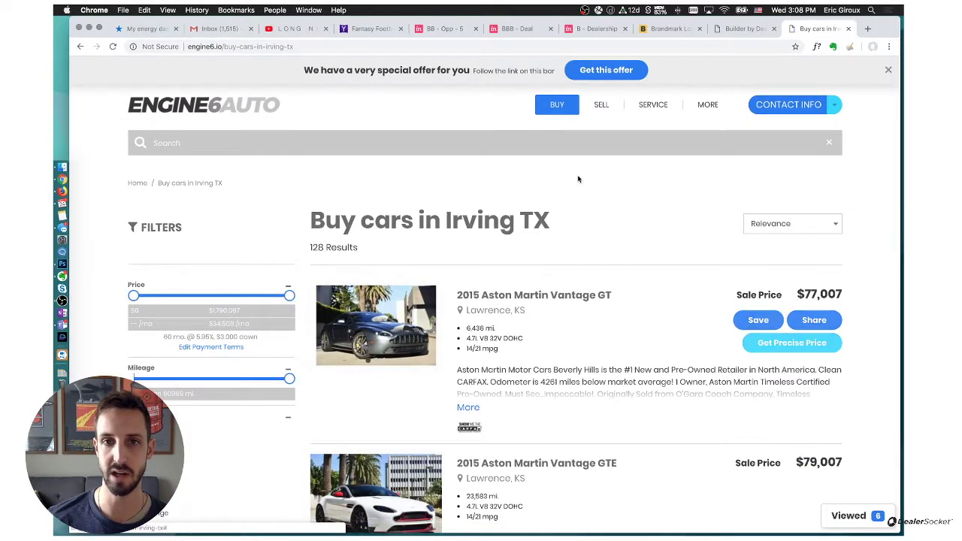
{"action": "left_click", "coordinate": [433, 370]}
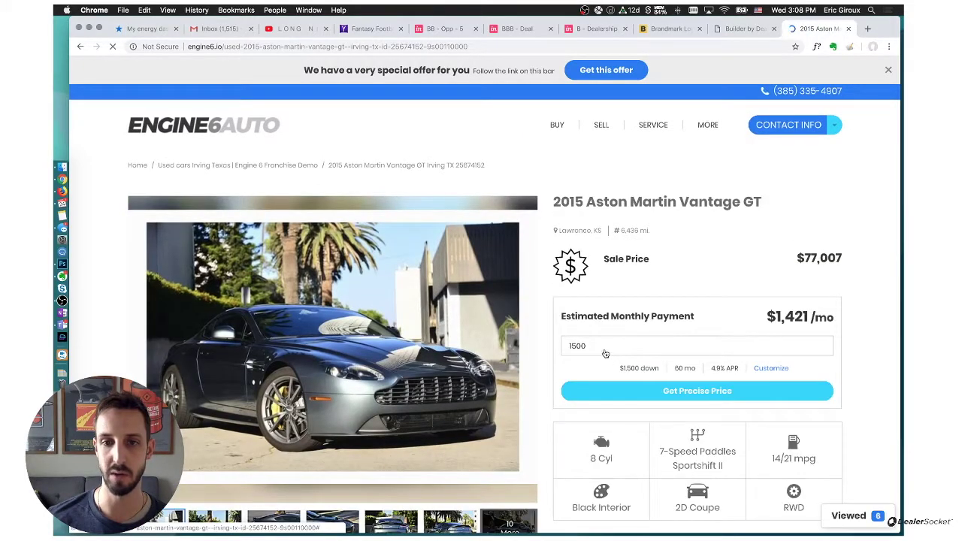
Step: Launch Get Precise Price for the Aston Martin and set the down payment to $13,000 in the financing terms
{"action": "left_click", "coordinate": [633, 385]}
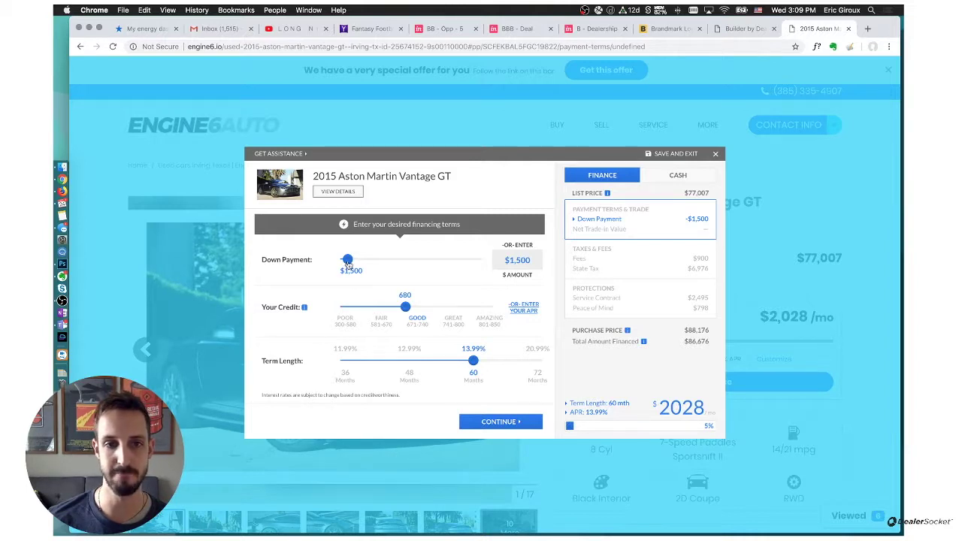
{"action": "left_click_drag", "start_coordinate": [348, 260], "coordinate": [367, 261]}
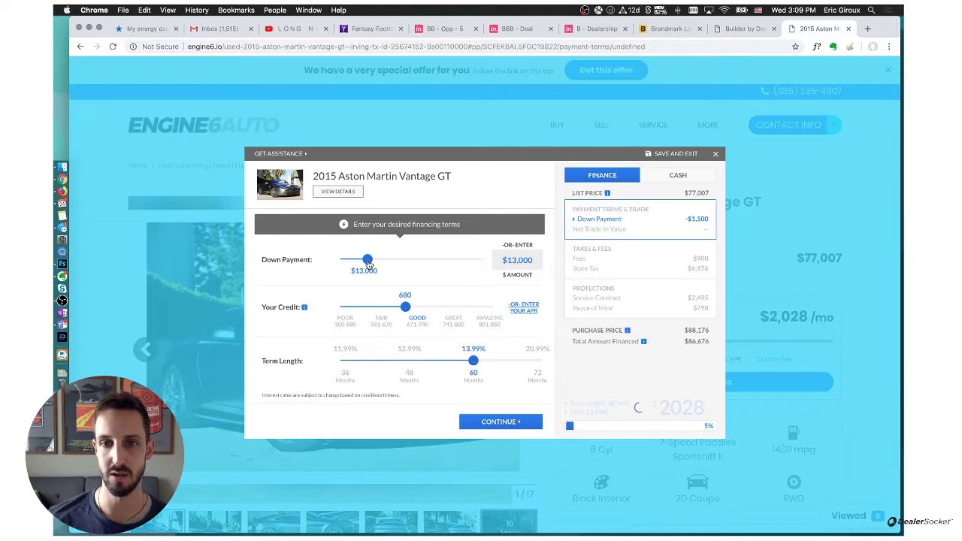